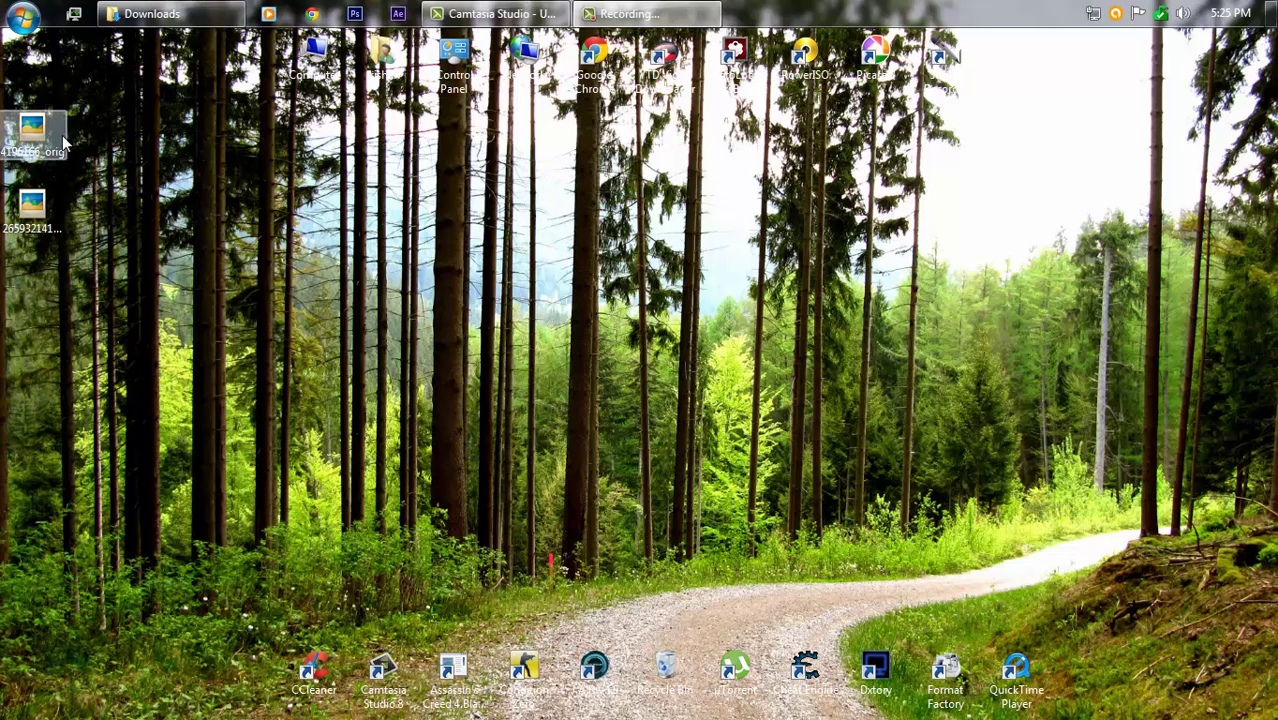
Move both image files to mid-desktop and select them together
{"action": "left_click_drag", "start_coordinate": [32, 130], "coordinate": [622, 282]}
{"action": "left_click_drag", "start_coordinate": [33, 205], "coordinate": [456, 285]}
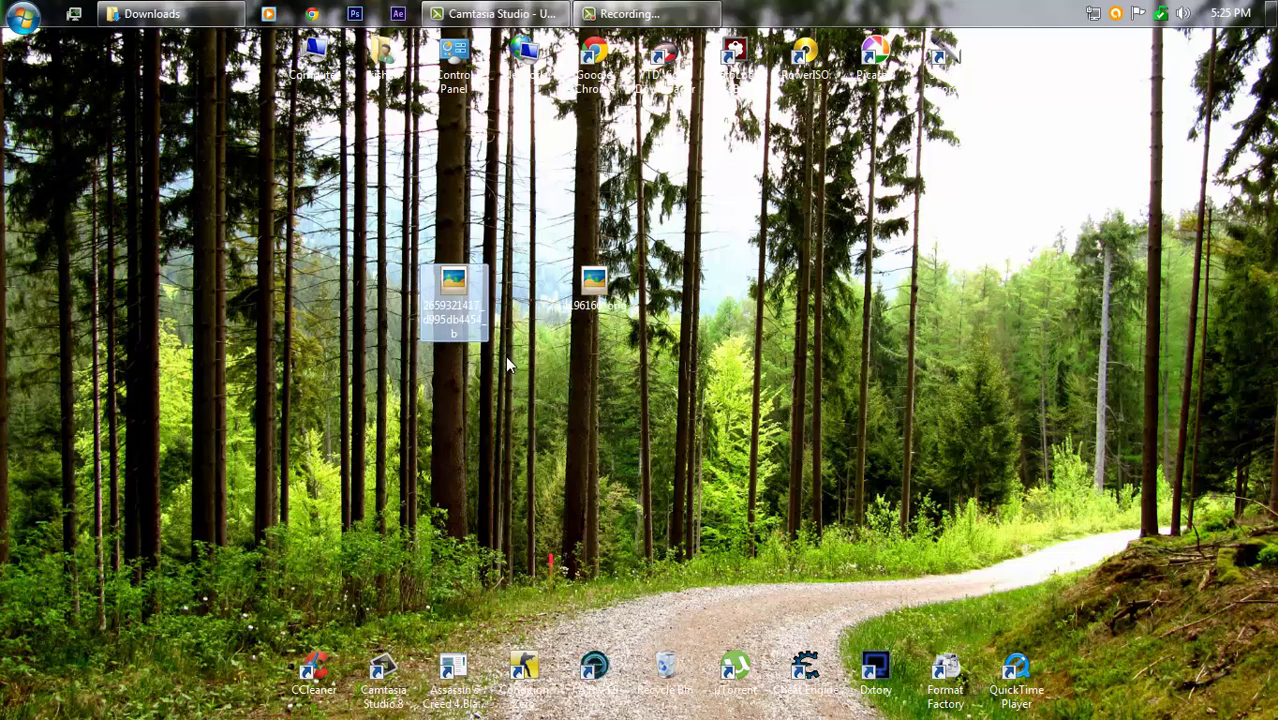
{"action": "left_click", "coordinate": [355, 236]}
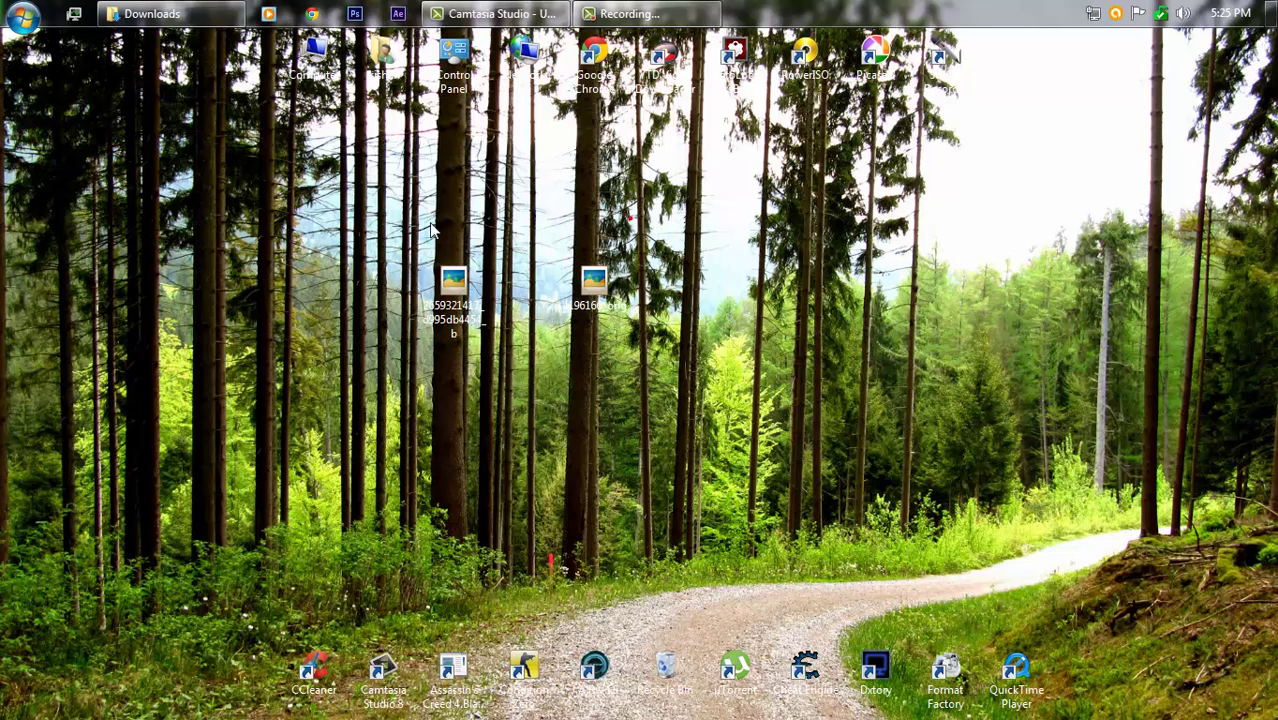
{"action": "left_click_drag", "start_coordinate": [432, 230], "coordinate": [640, 350]}
{"action": "left_click", "coordinate": [730, 340]}
Return 4196166_orig to the desktop's top-left with the other image file below it
{"action": "left_click_drag", "start_coordinate": [594, 285], "coordinate": [40, 140]}
{"action": "left_click_drag", "start_coordinate": [449, 311], "coordinate": [42, 262]}
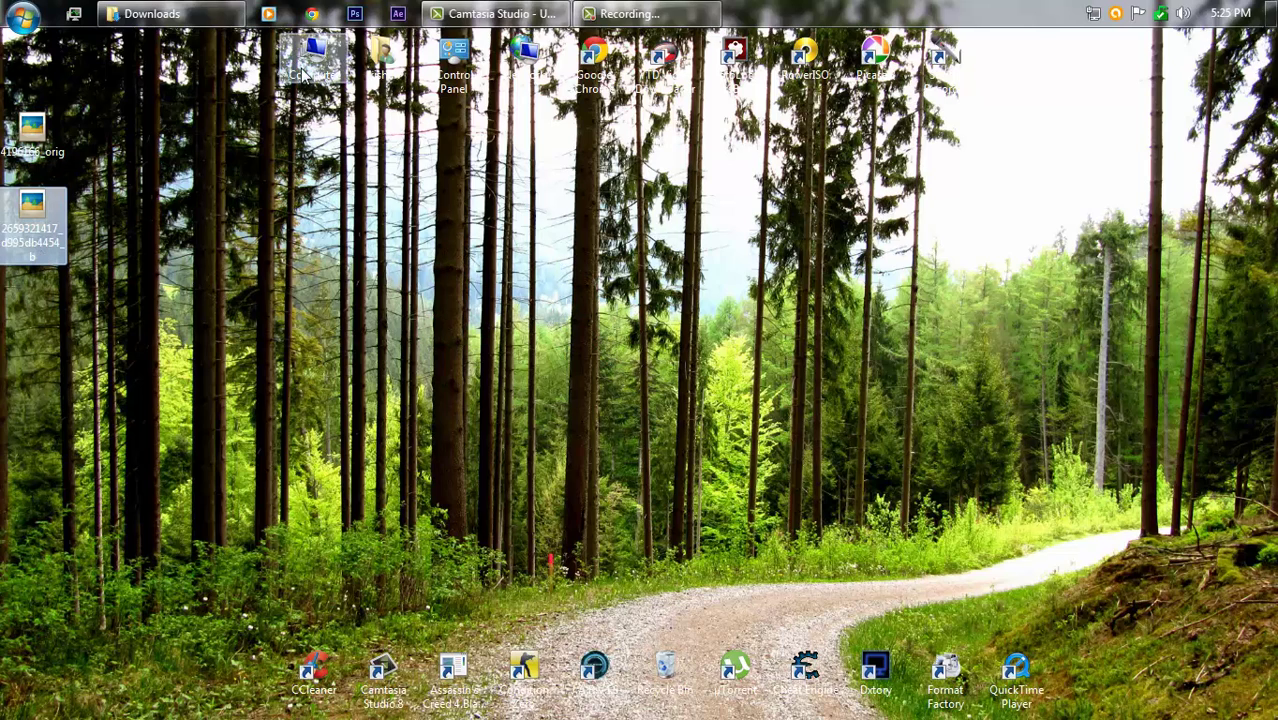
{"action": "left_click", "coordinate": [362, 34]}
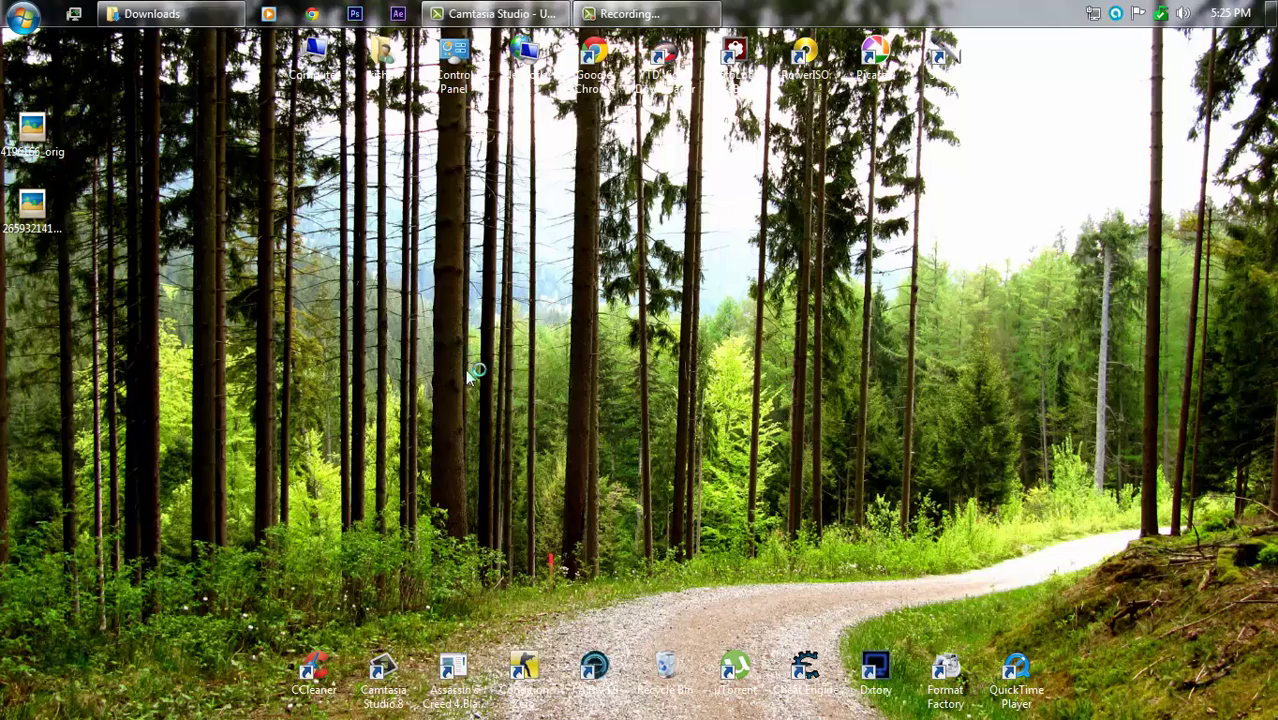
Close the Downloads folder window and dismiss Photoshop's graphics hardware warning
{"action": "left_click", "coordinate": [153, 12]}
{"action": "left_click", "coordinate": [1249, 44]}
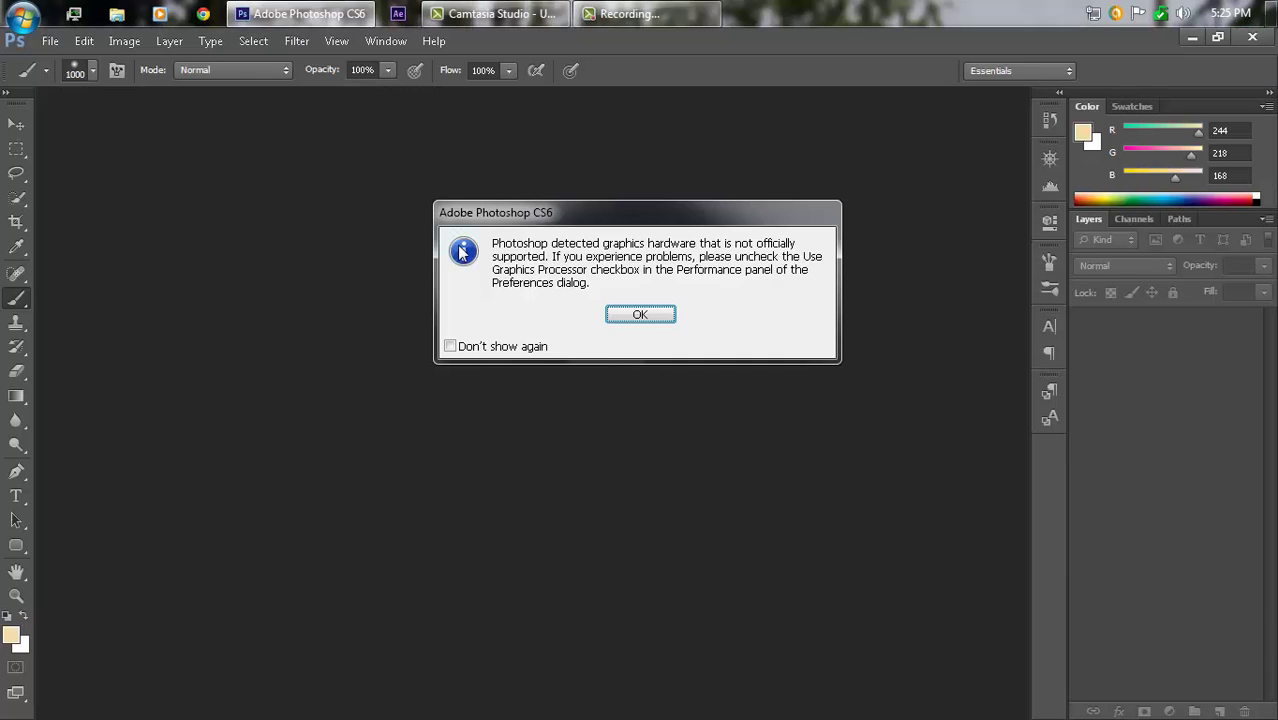
{"action": "left_click", "coordinate": [632, 316]}
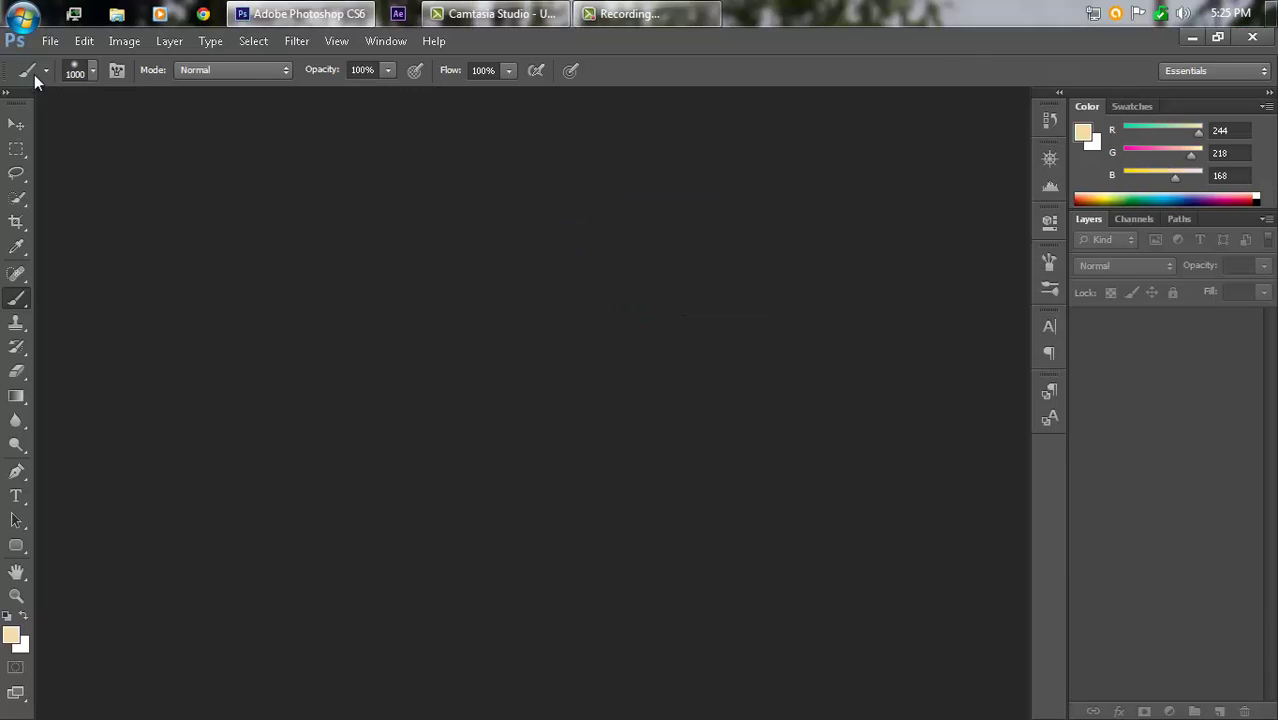
Create a new 720 × 1080 px, 72 ppi white document named GHJ
{"action": "left_click", "coordinate": [49, 41]}
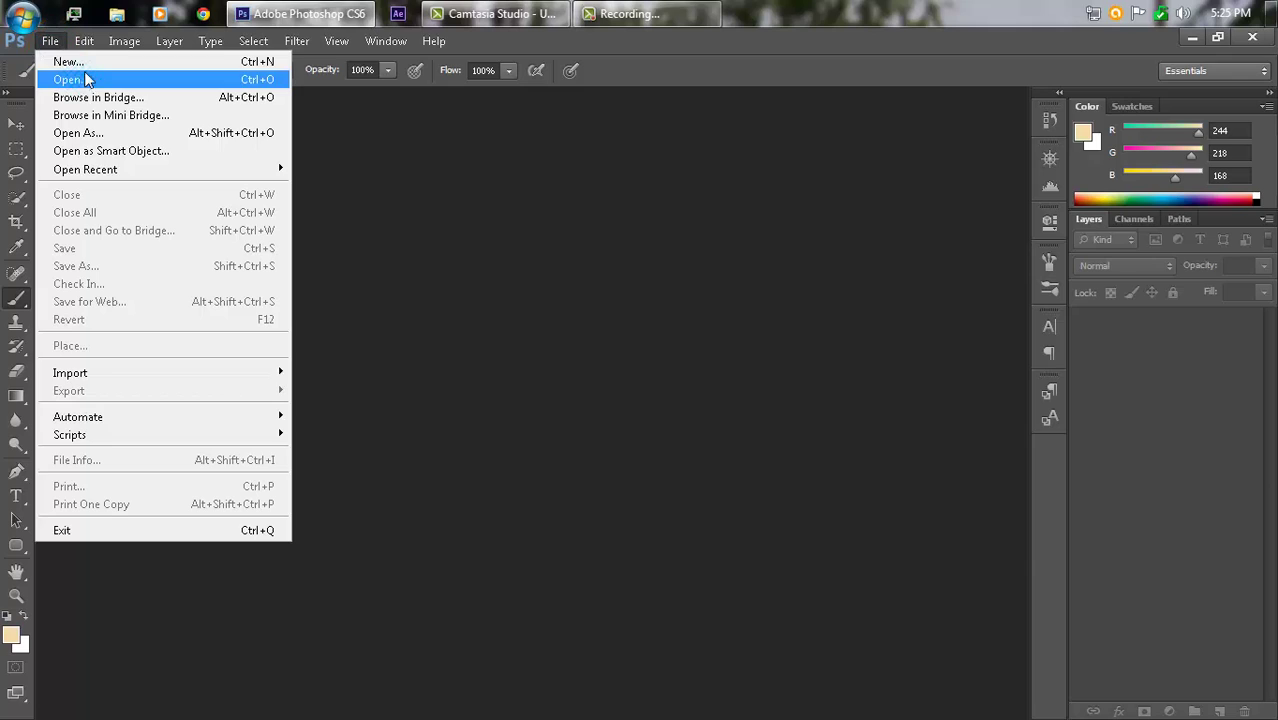
{"action": "left_click", "coordinate": [88, 62]}
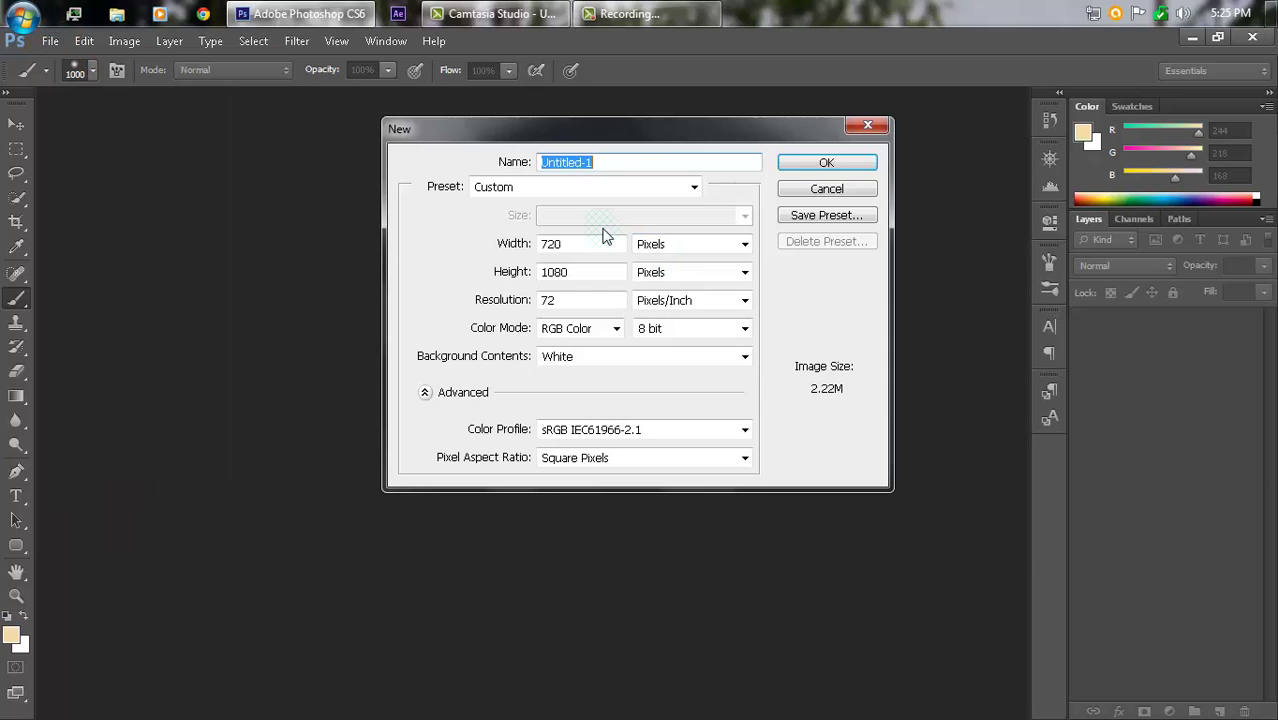
{"action": "key", "text": "BackSpace"}
{"action": "type", "text": "GHJ"}
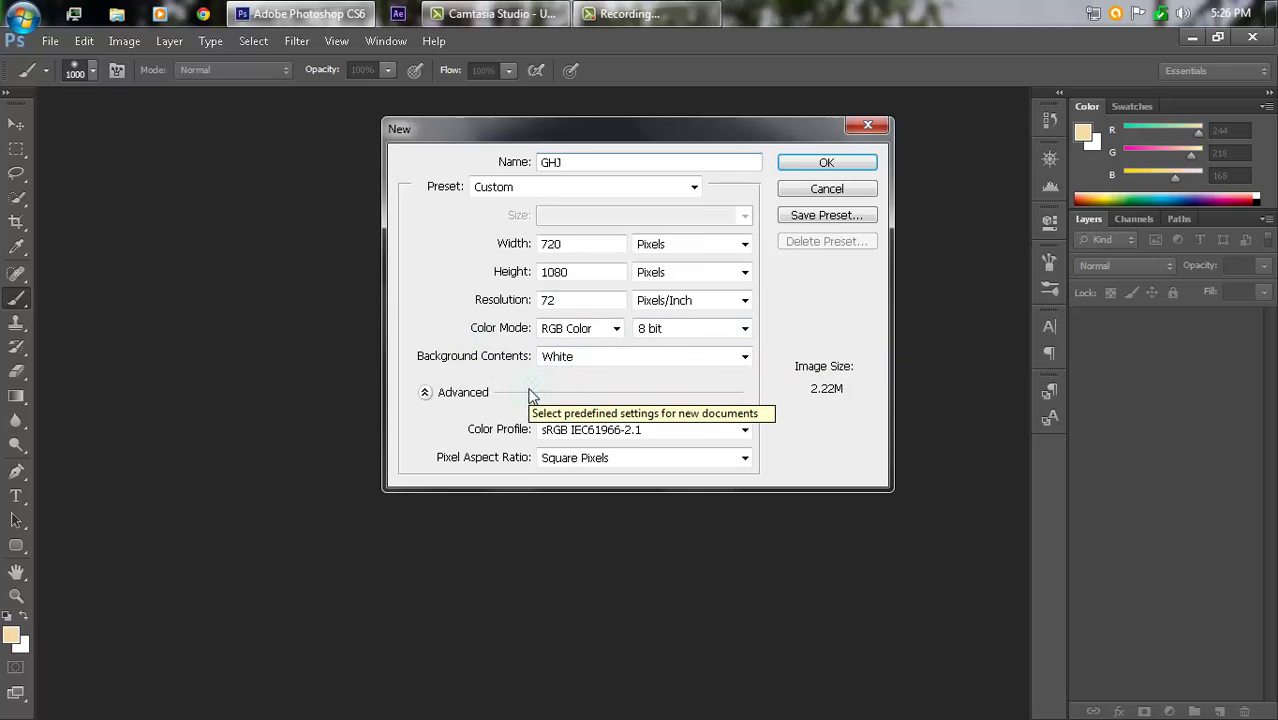
{"action": "left_click", "coordinate": [853, 166]}
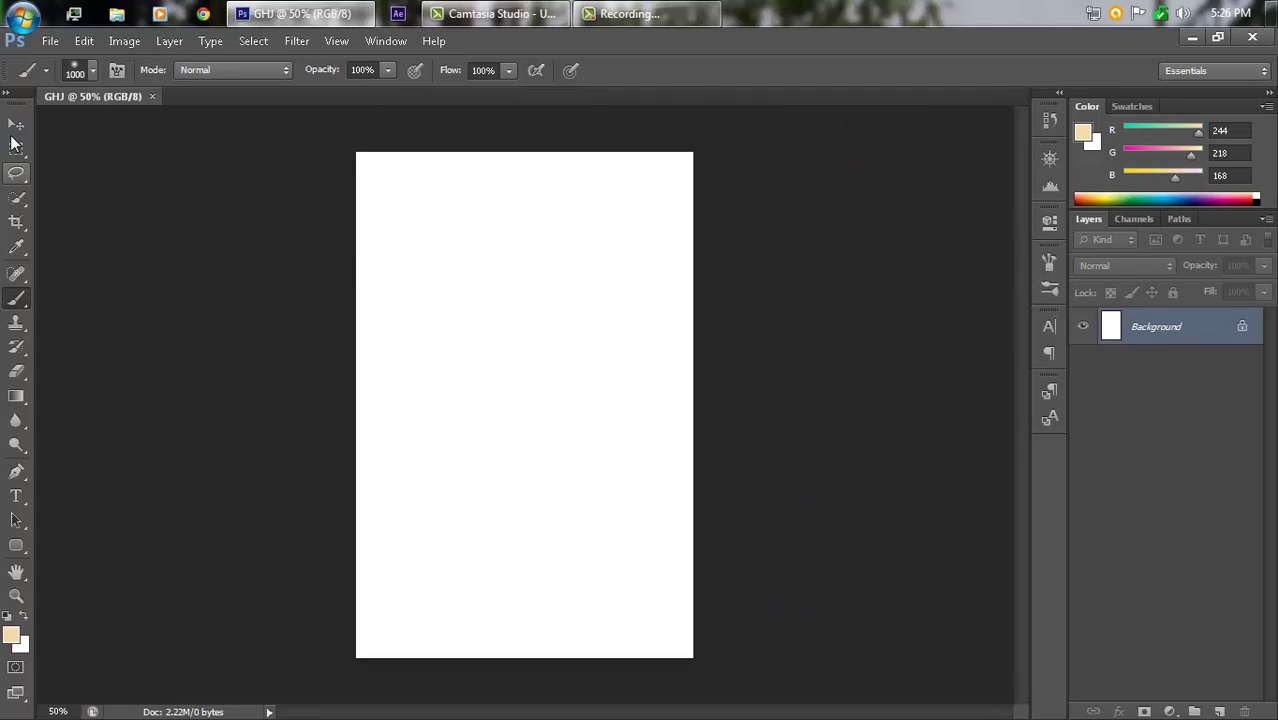
{"action": "left_click", "coordinate": [16, 125]}
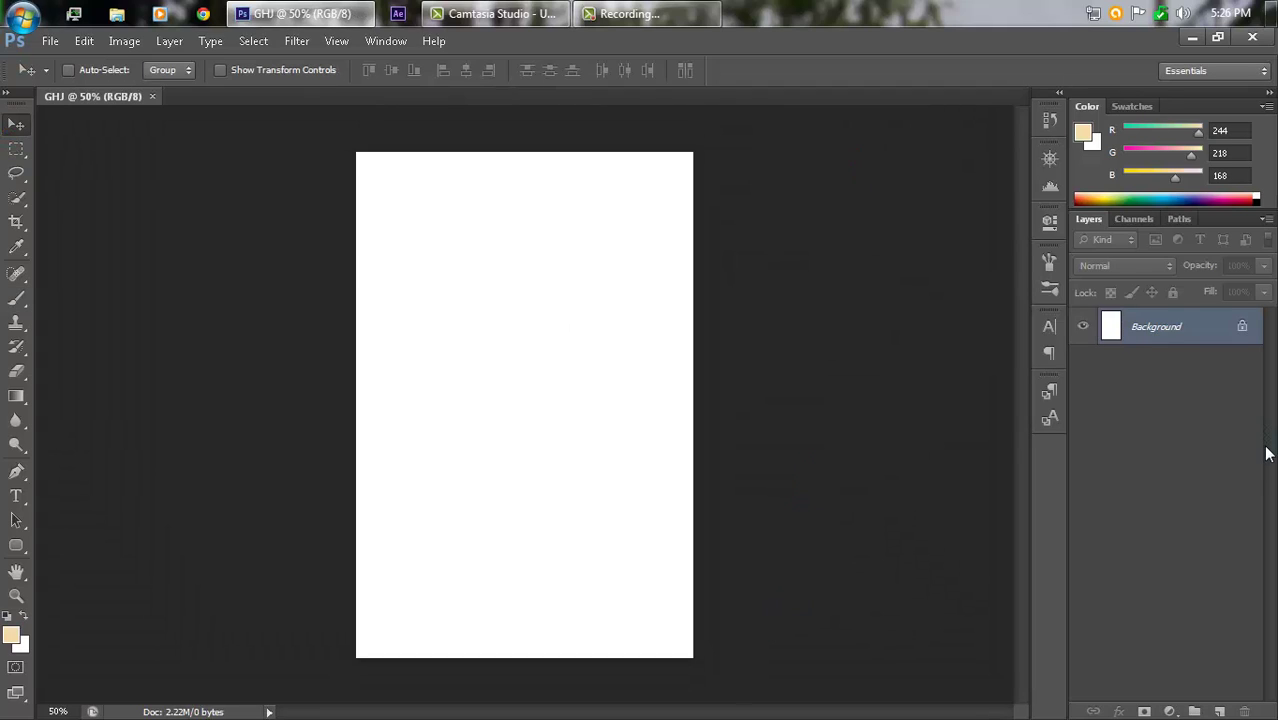
Fill the GHJ canvas with black and convert the Background into Layer 0
{"action": "key", "text": "d"}
{"action": "key", "text": "alt+BackSpace"}
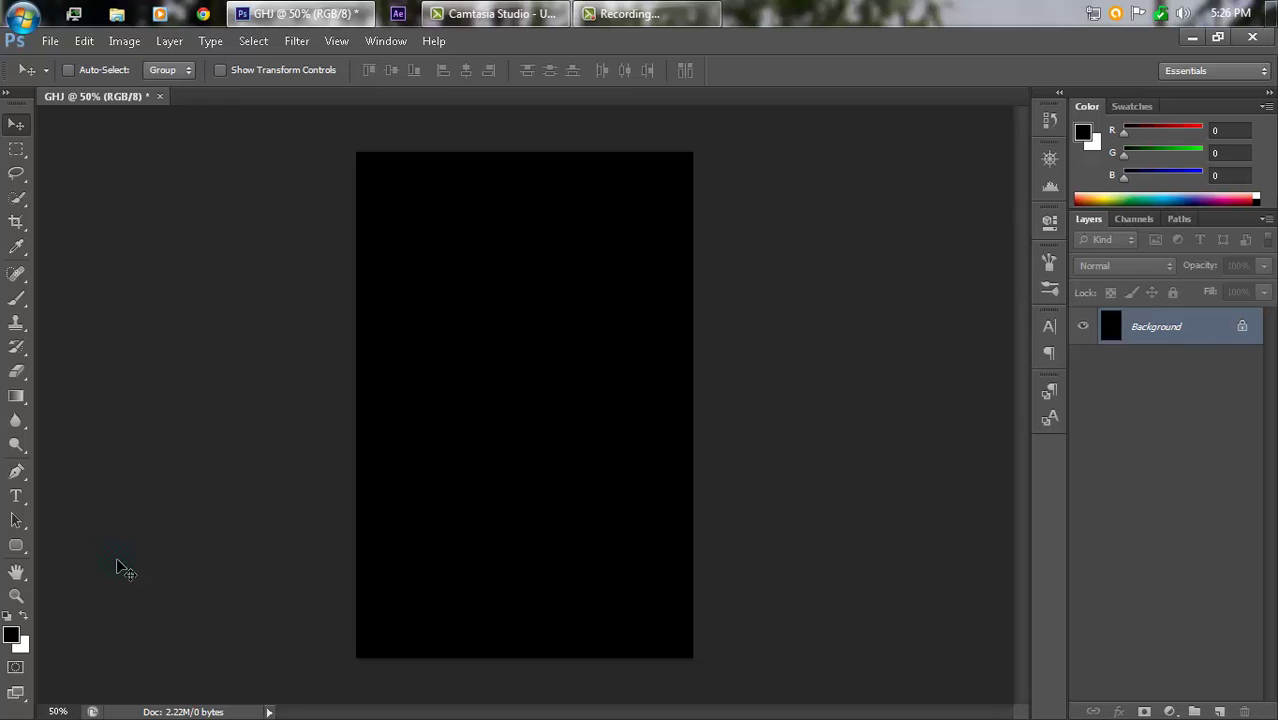
{"action": "double_click", "coordinate": [1133, 335]}
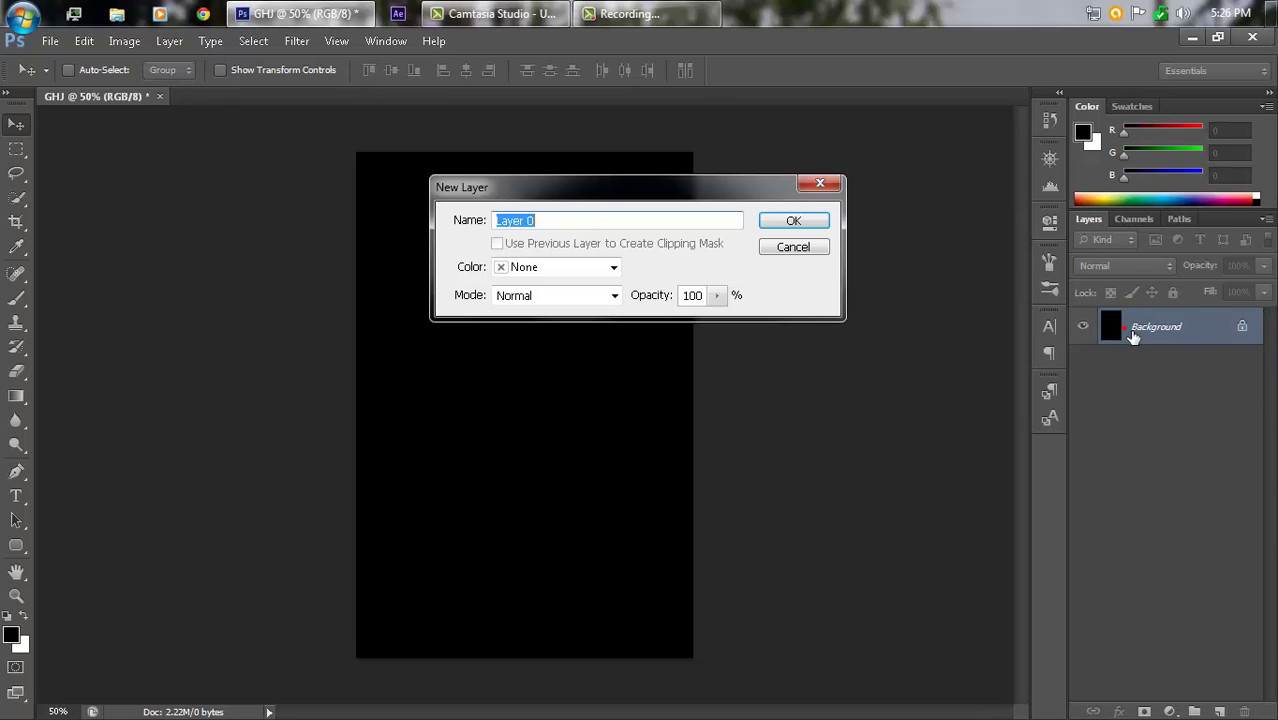
{"action": "left_click", "coordinate": [790, 222]}
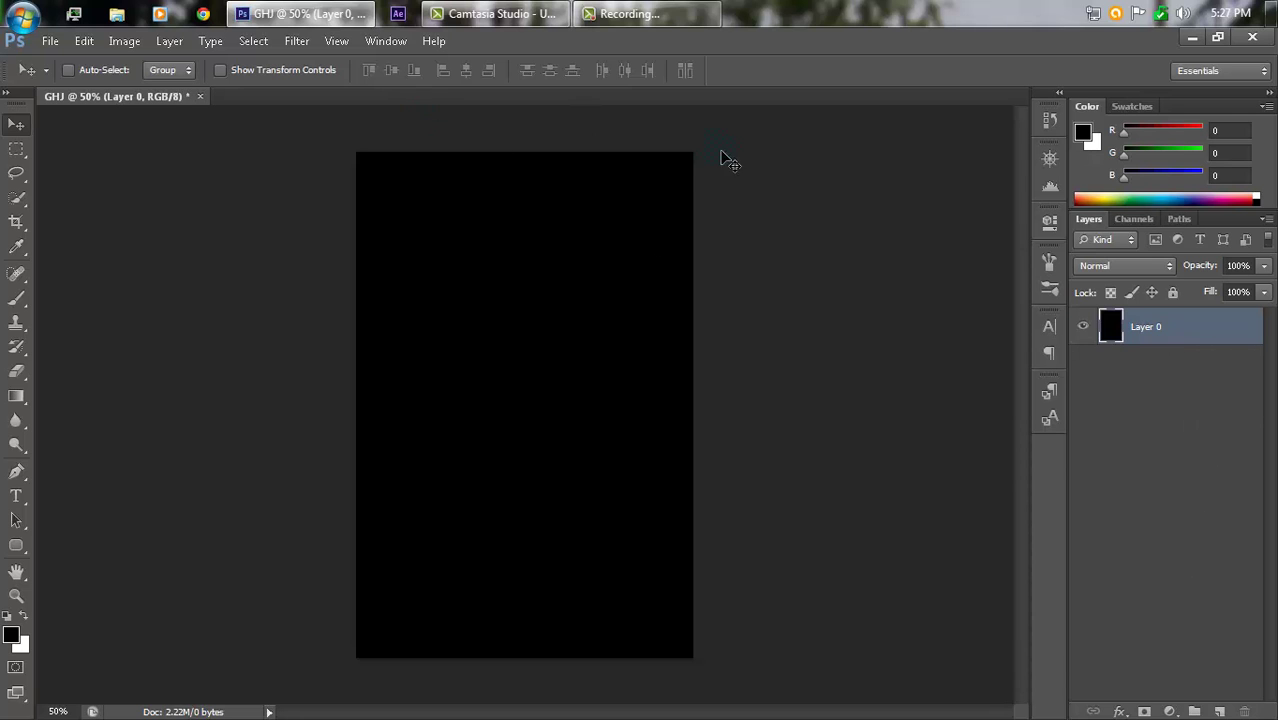
Preview the 4196166_orig texture image on the desktop, then return to Photoshop
{"action": "left_click", "coordinate": [1192, 37]}
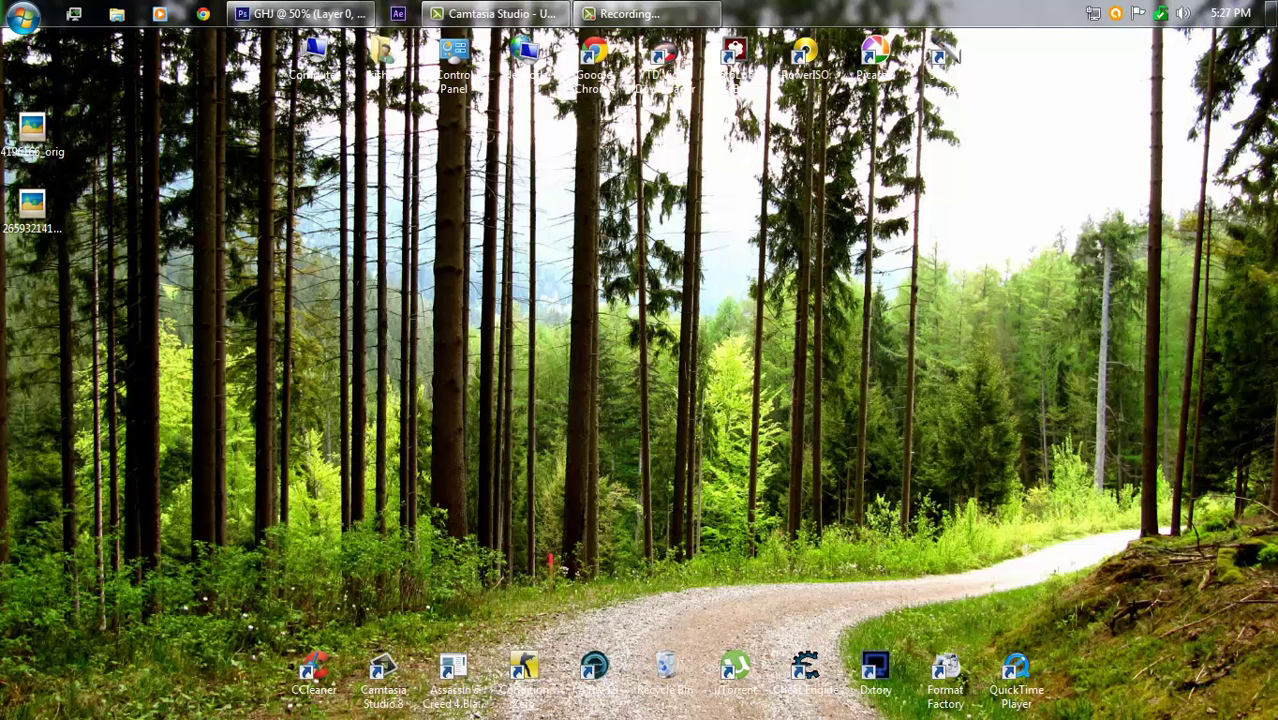
{"action": "double_click", "coordinate": [31, 130]}
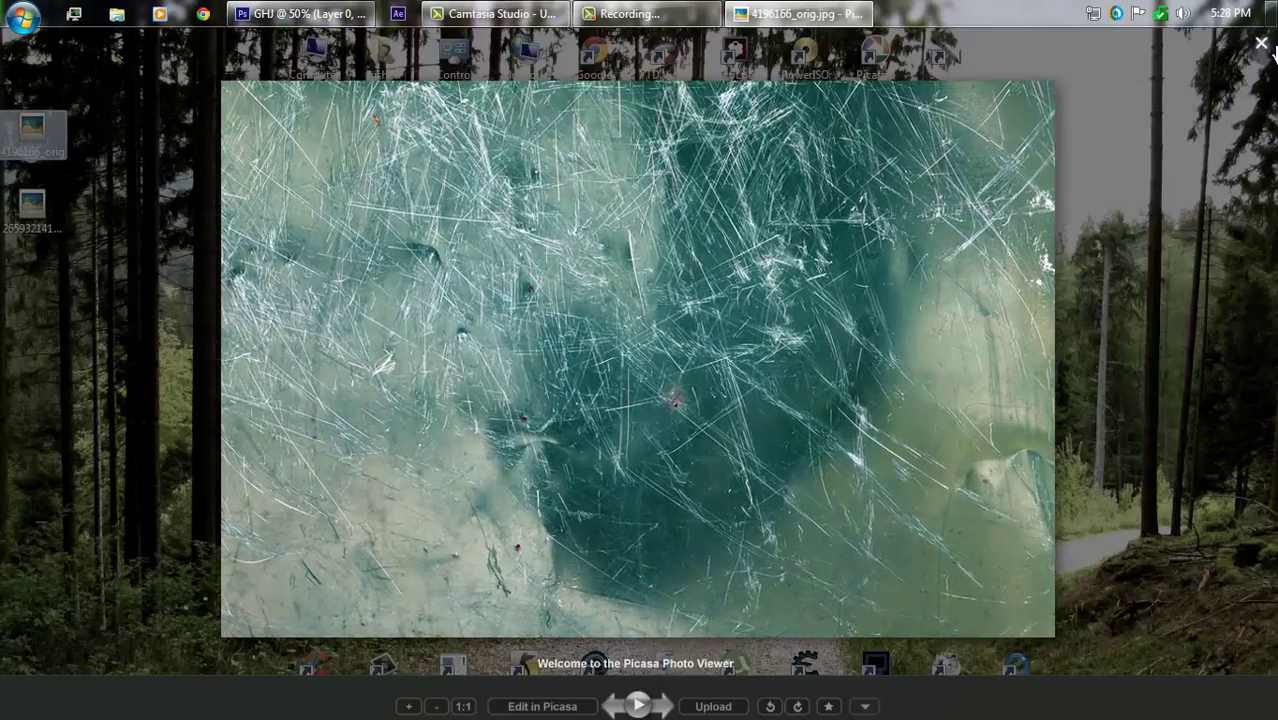
{"action": "left_click", "coordinate": [1262, 44]}
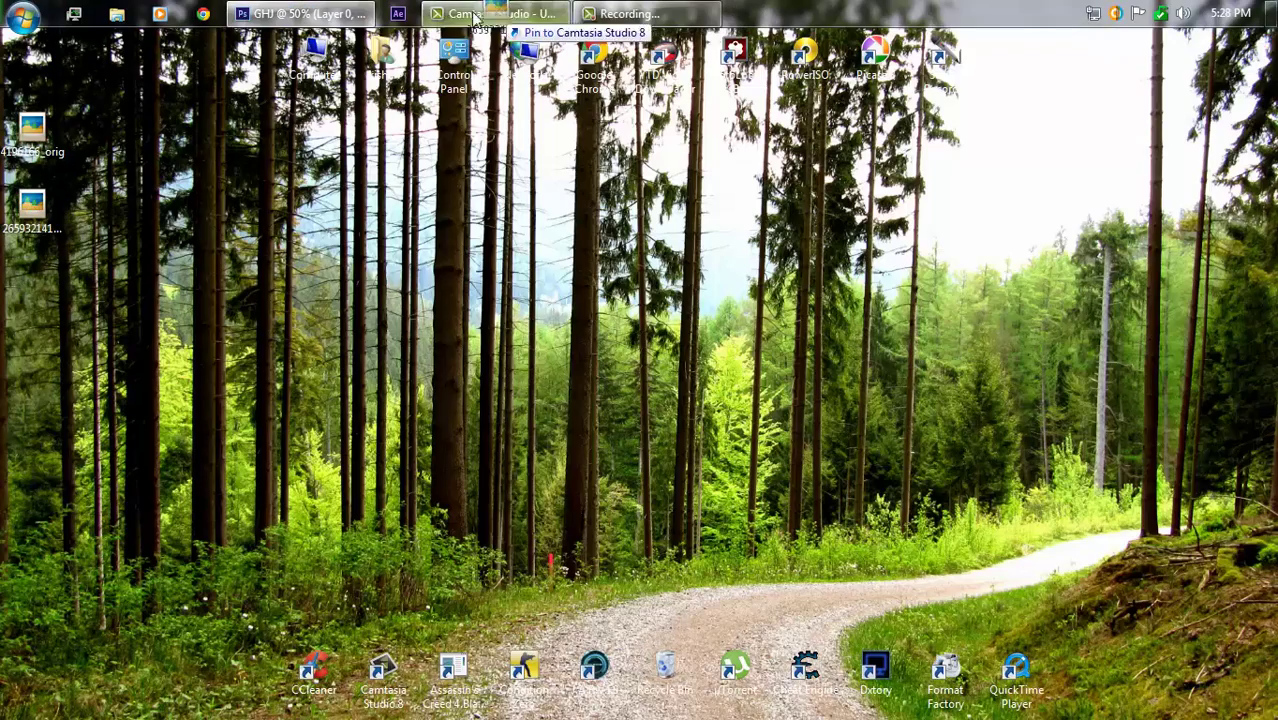
{"action": "left_click", "coordinate": [302, 13]}
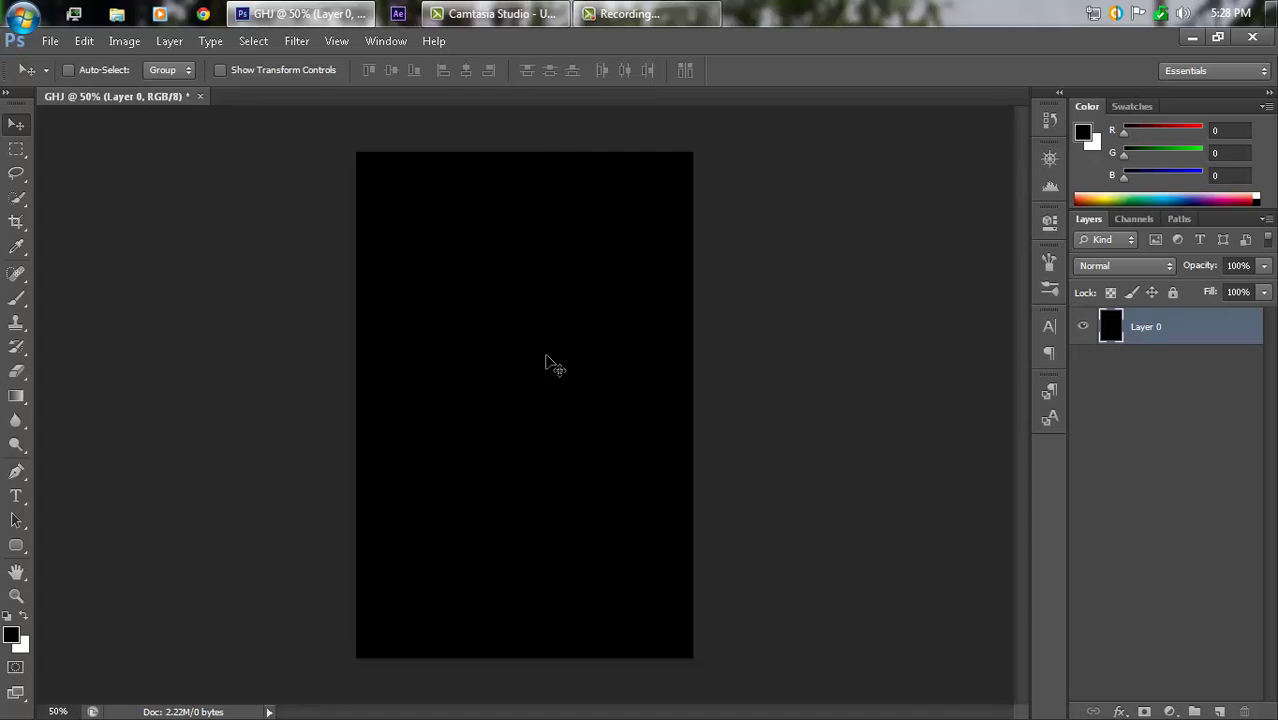
Place the grey rough texture in the document, scaled to about 144.7% to cover the canvas
{"action": "left_click_drag", "start_coordinate": [548, 364], "coordinate": [551, 378]}
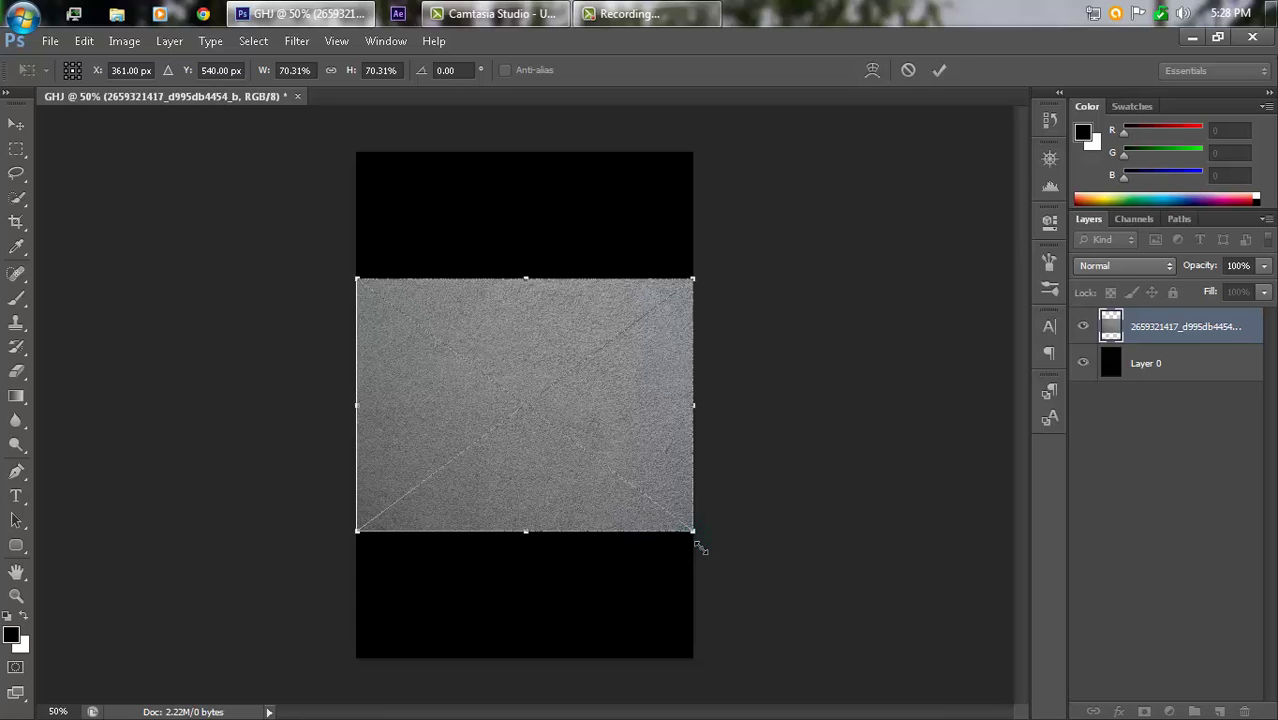
{"action": "left_click_drag", "start_coordinate": [693, 534], "coordinate": [871, 663]}
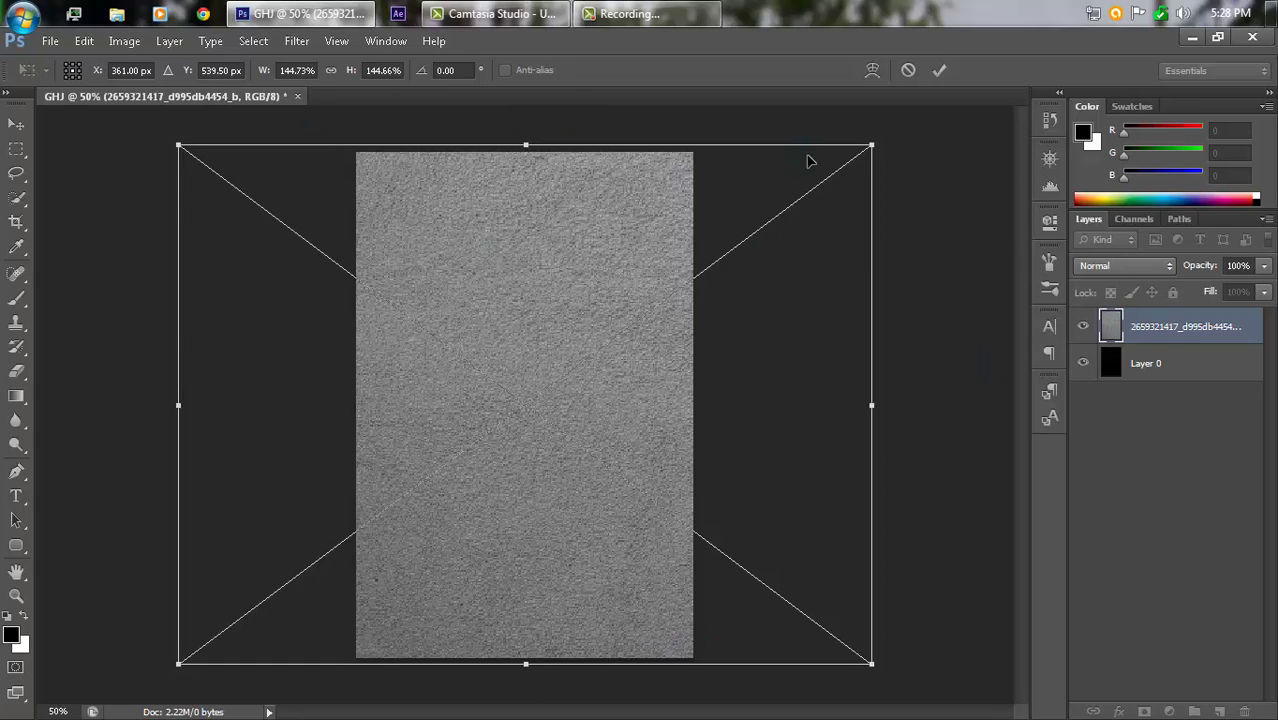
{"action": "left_click", "coordinate": [940, 72]}
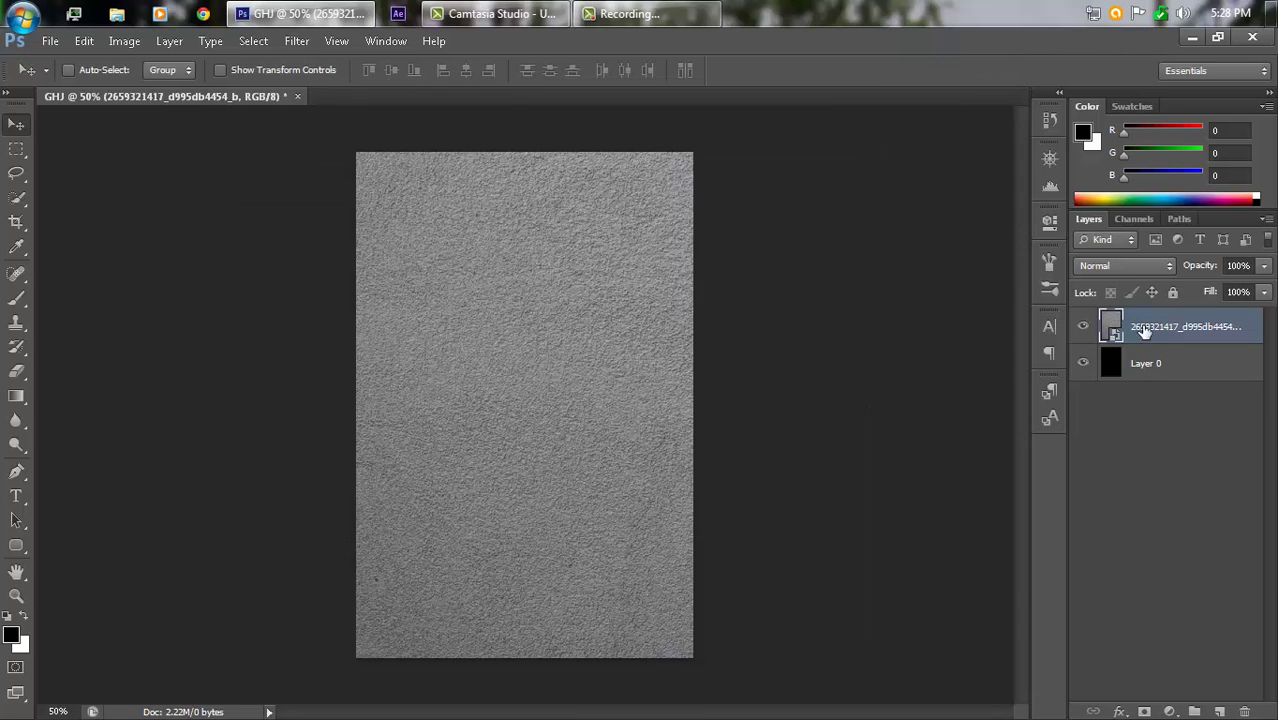
Rasterize the grey texture layer into plain pixels
{"action": "right_click", "coordinate": [1170, 328]}
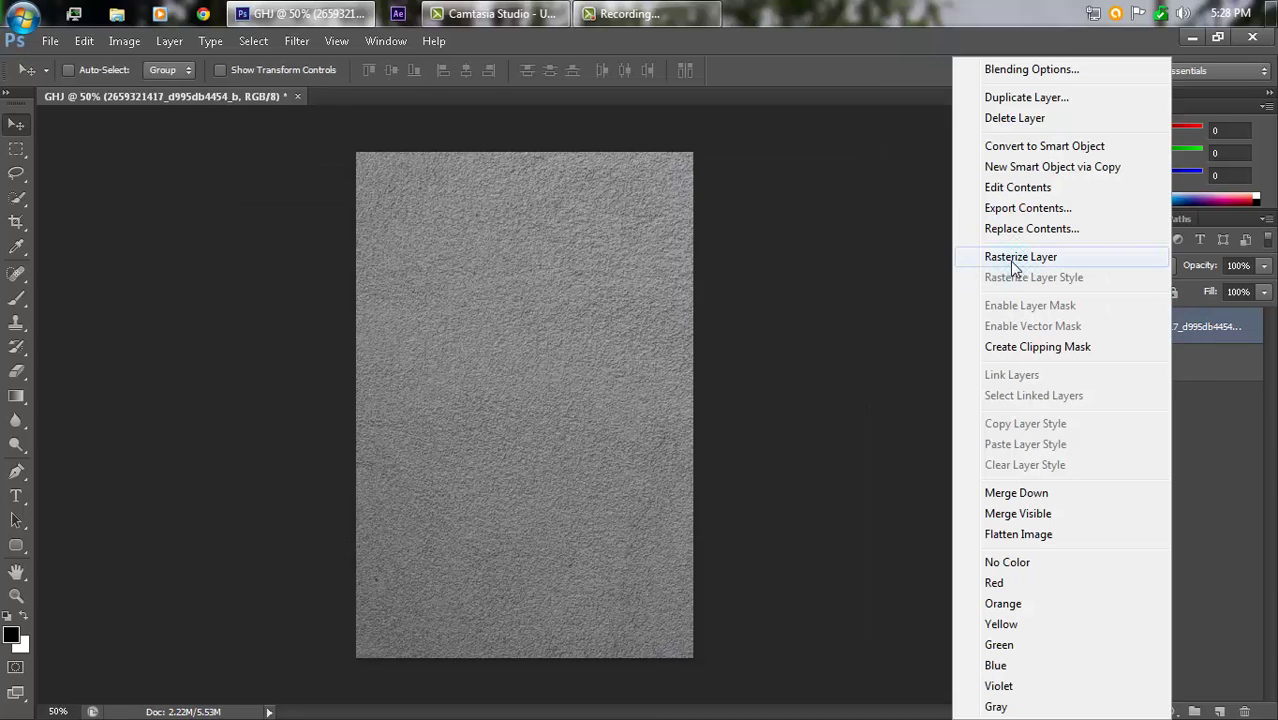
{"action": "left_click", "coordinate": [1014, 260]}
{"action": "right_click", "coordinate": [1138, 320]}
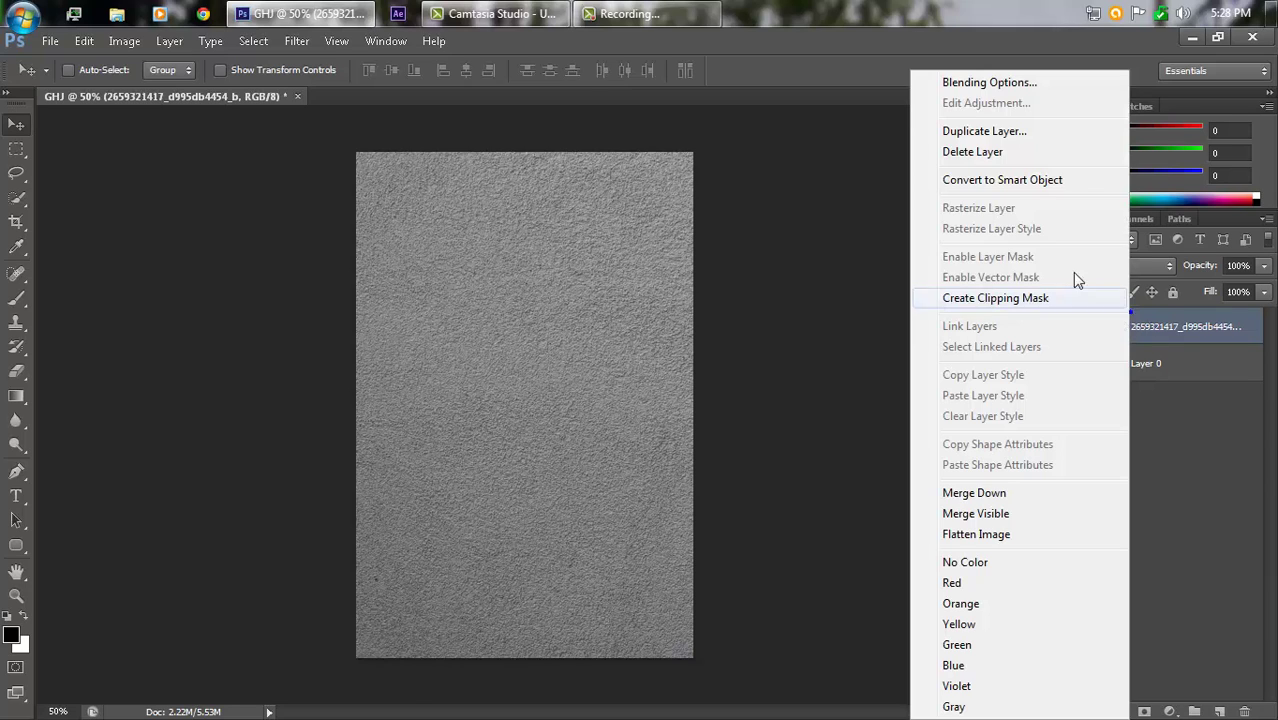
{"action": "left_click", "coordinate": [748, 236]}
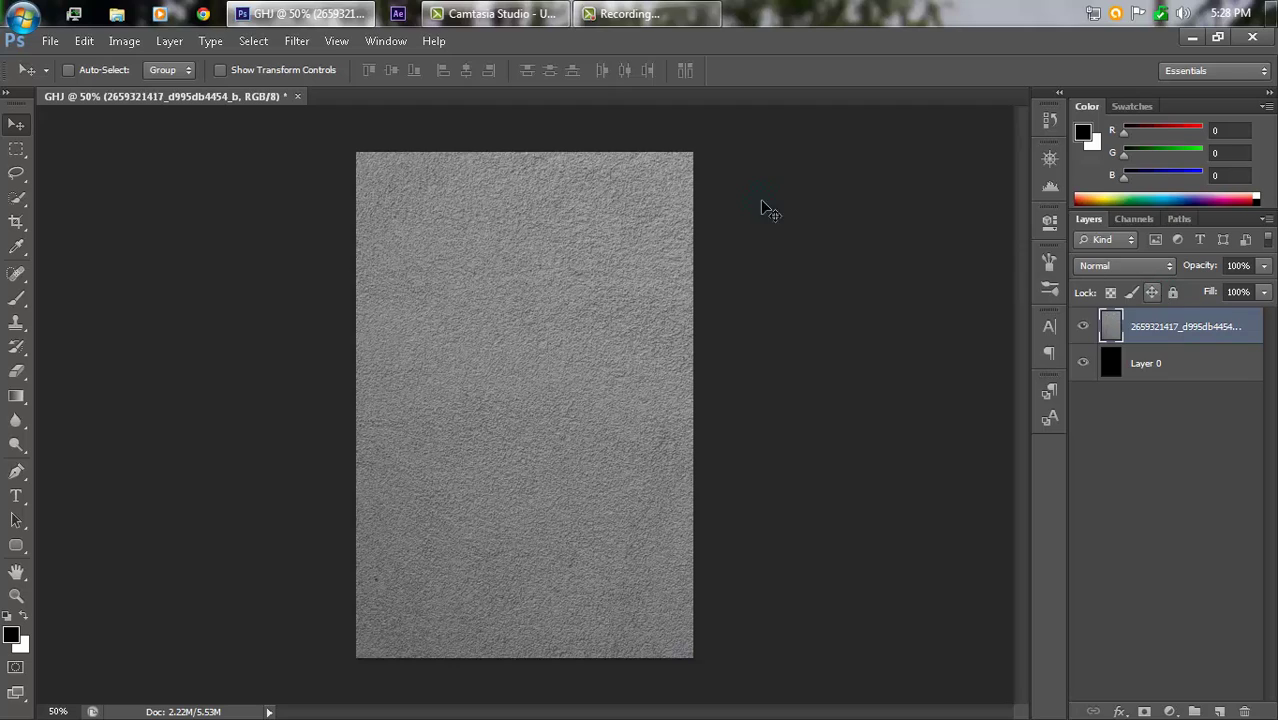
Apply a Lighting Effects spot light with Intensity 21, Exposure -48 and Gloss -54
{"action": "left_click", "coordinate": [297, 41]}
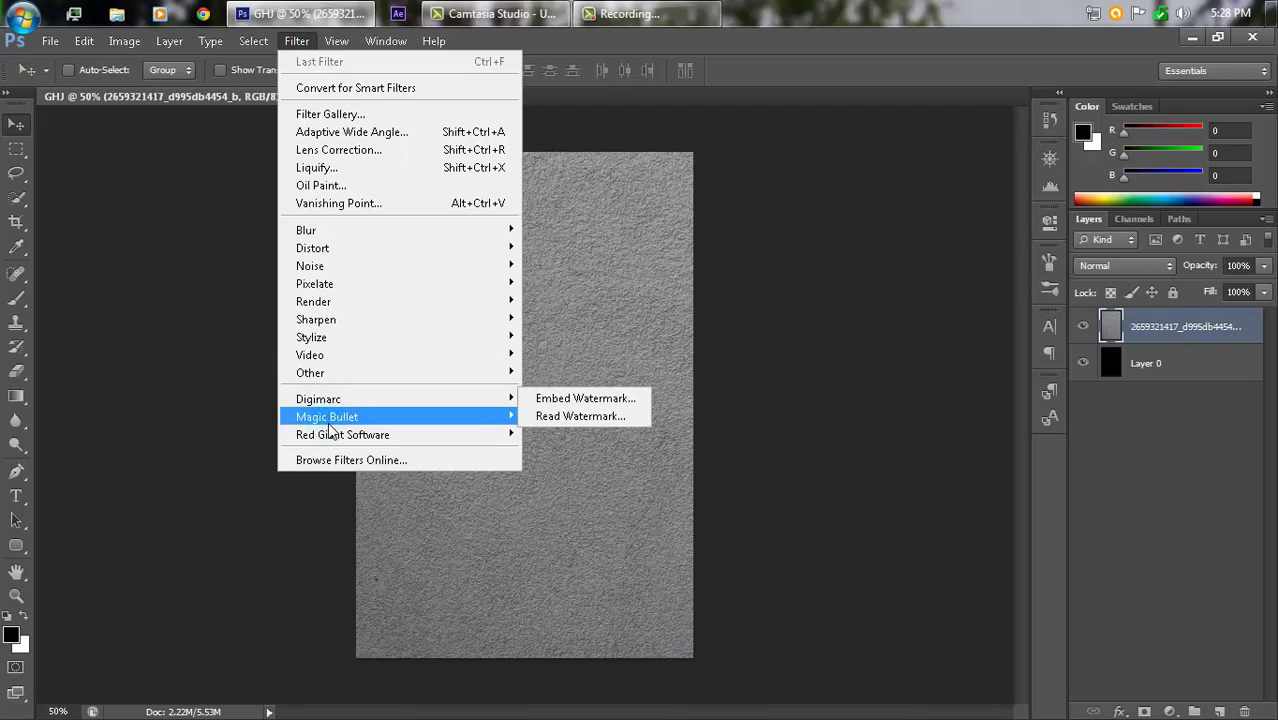
{"action": "mouse_move", "coordinate": [508, 290]}
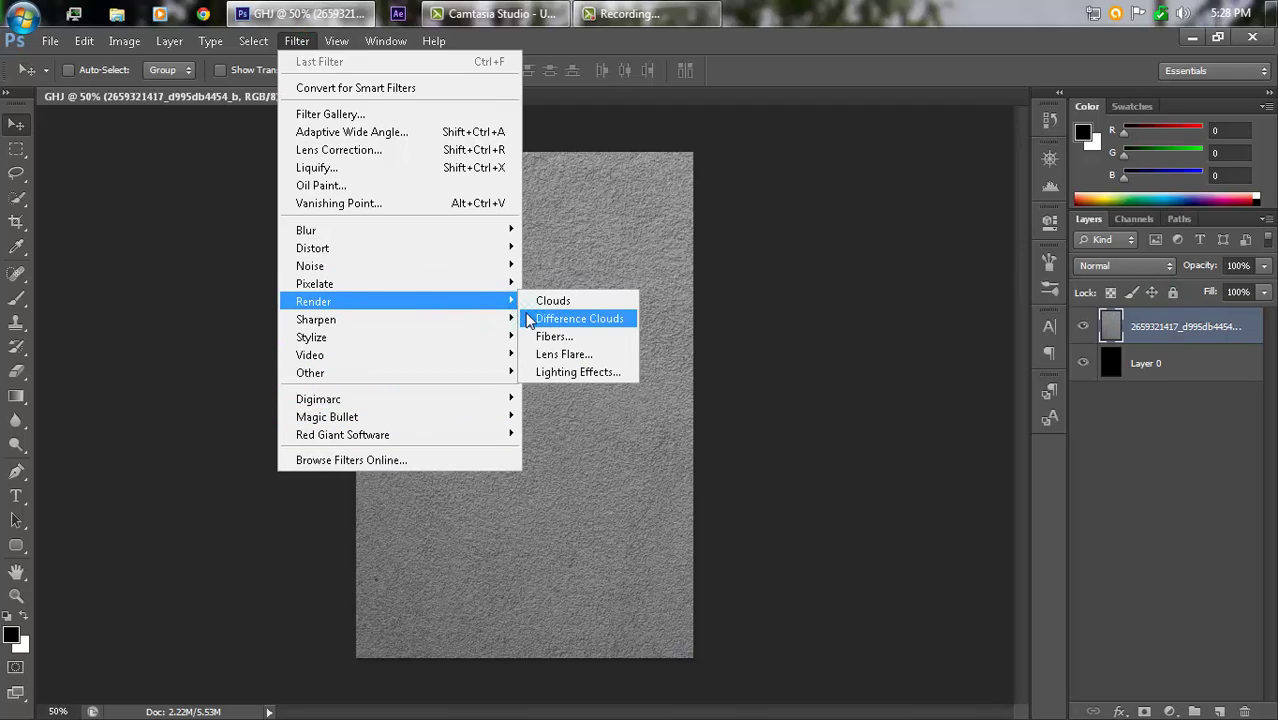
{"action": "left_click", "coordinate": [552, 373]}
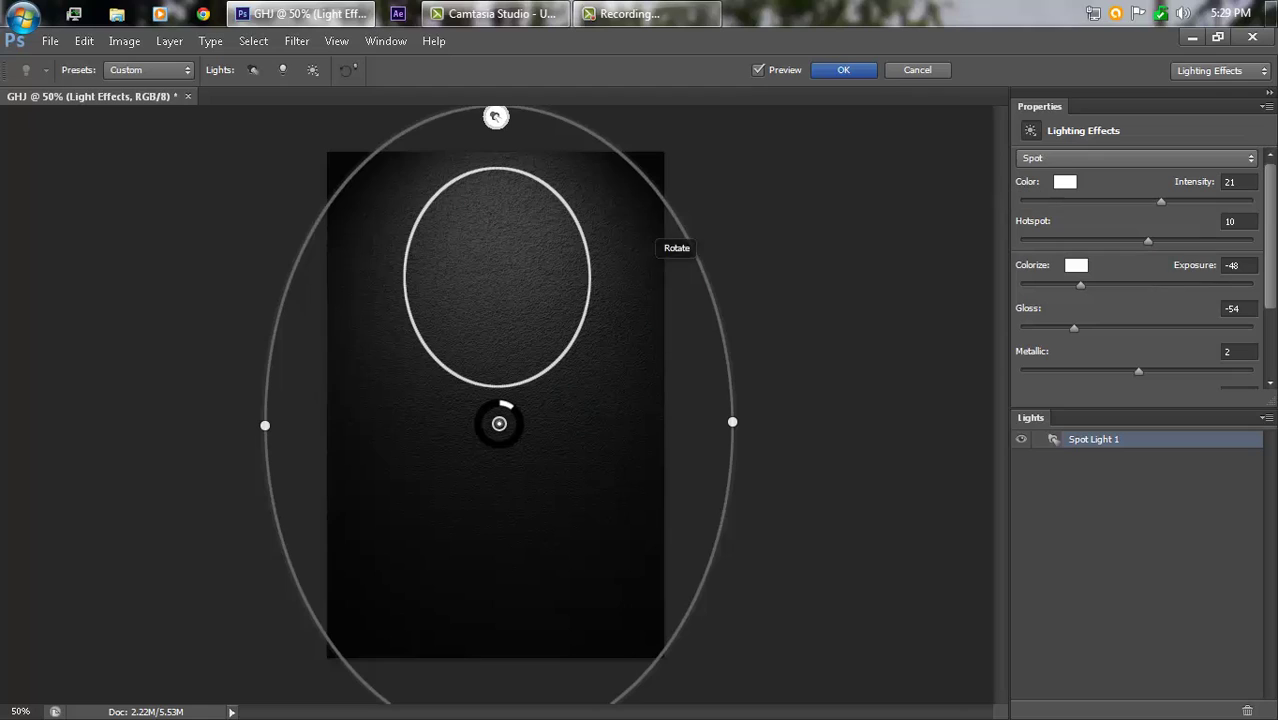
{"action": "left_click", "coordinate": [825, 72]}
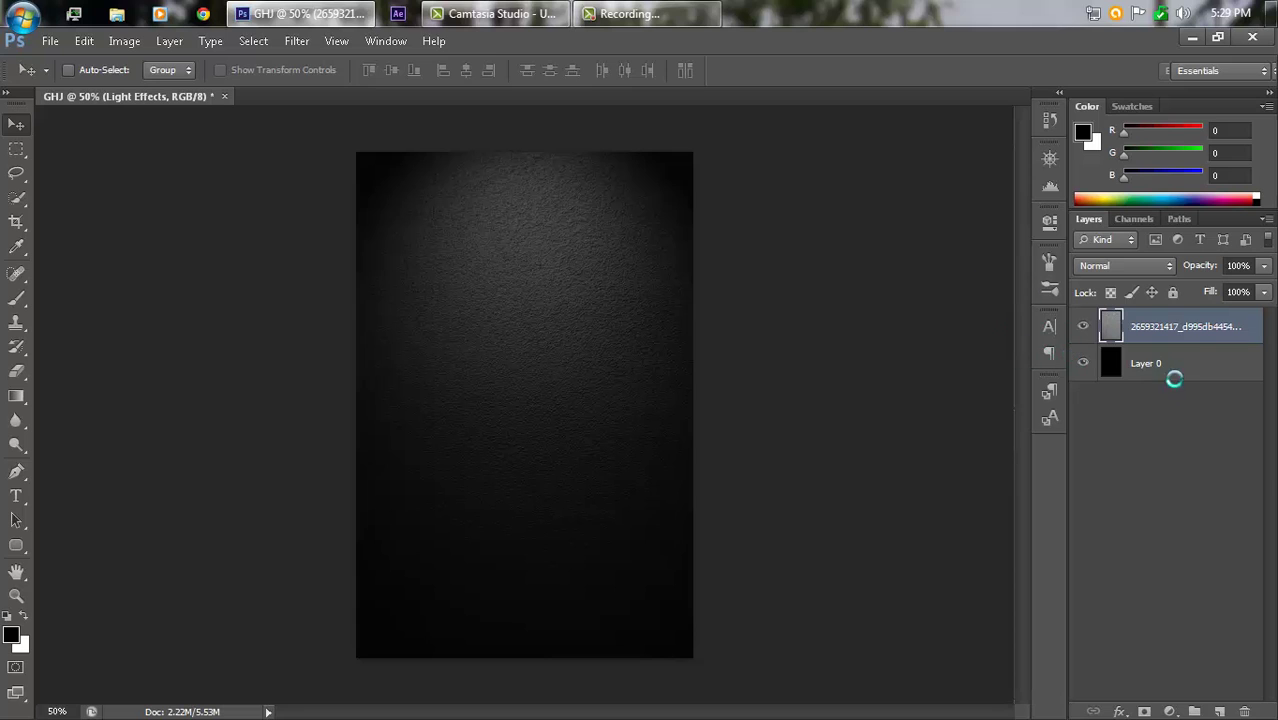
Preview the second image file on the desktop
{"action": "left_click", "coordinate": [318, 13]}
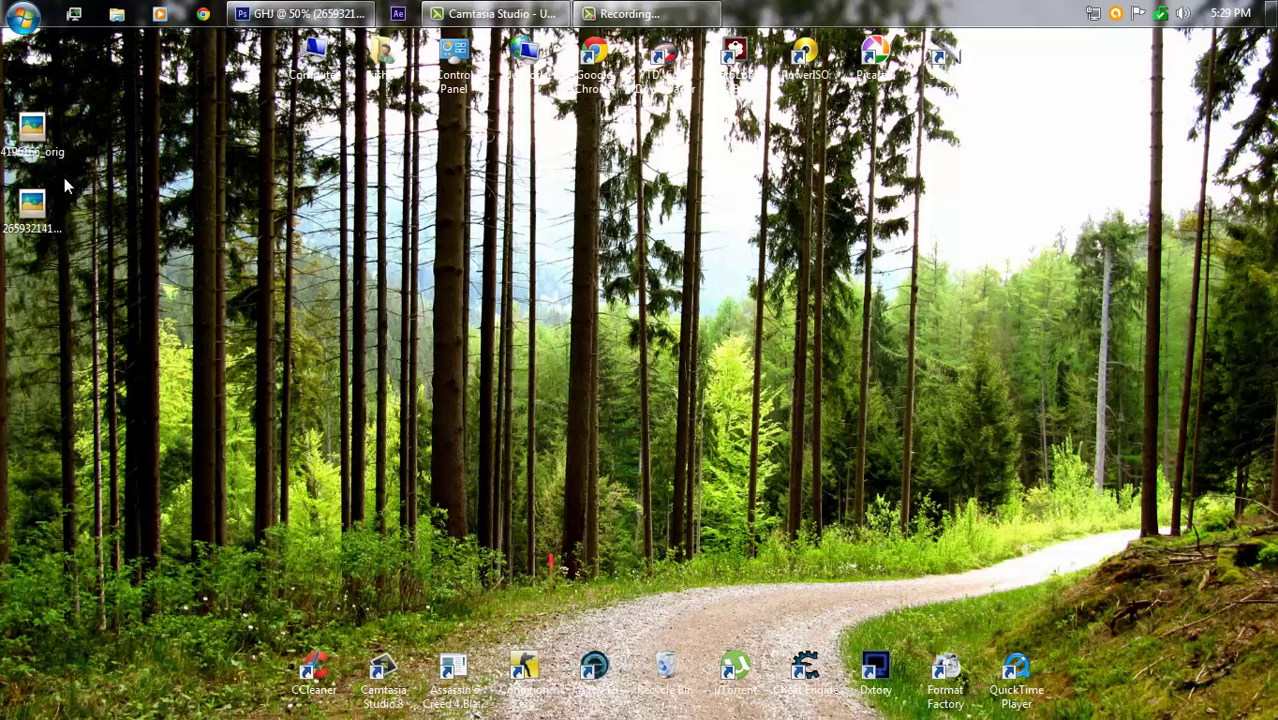
{"action": "left_click", "coordinate": [34, 202]}
{"action": "double_click", "coordinate": [34, 202]}
{"action": "left_click", "coordinate": [1260, 47]}
Place 4196166_orig above the lit texture, scaled to 187.22% over the canvas
{"action": "left_click_drag", "start_coordinate": [32, 130], "coordinate": [541, 338]}
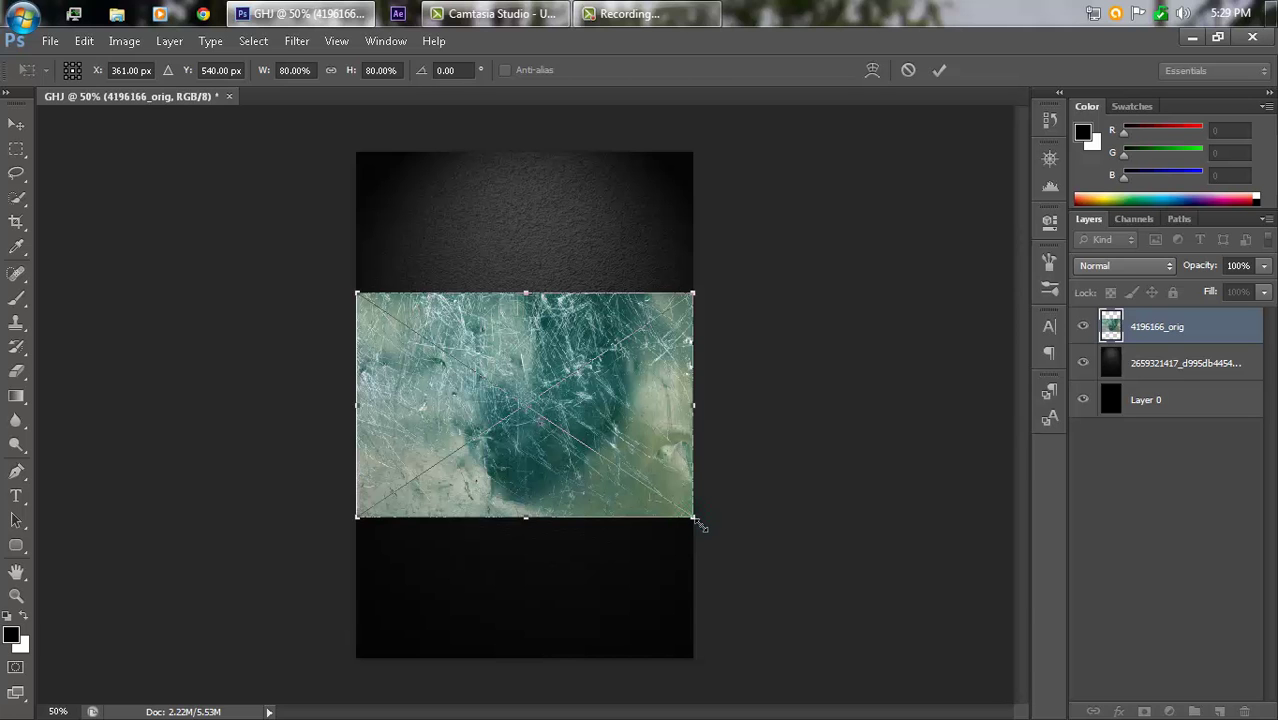
{"action": "left_click_drag", "start_coordinate": [773, 570], "coordinate": [919, 666]}
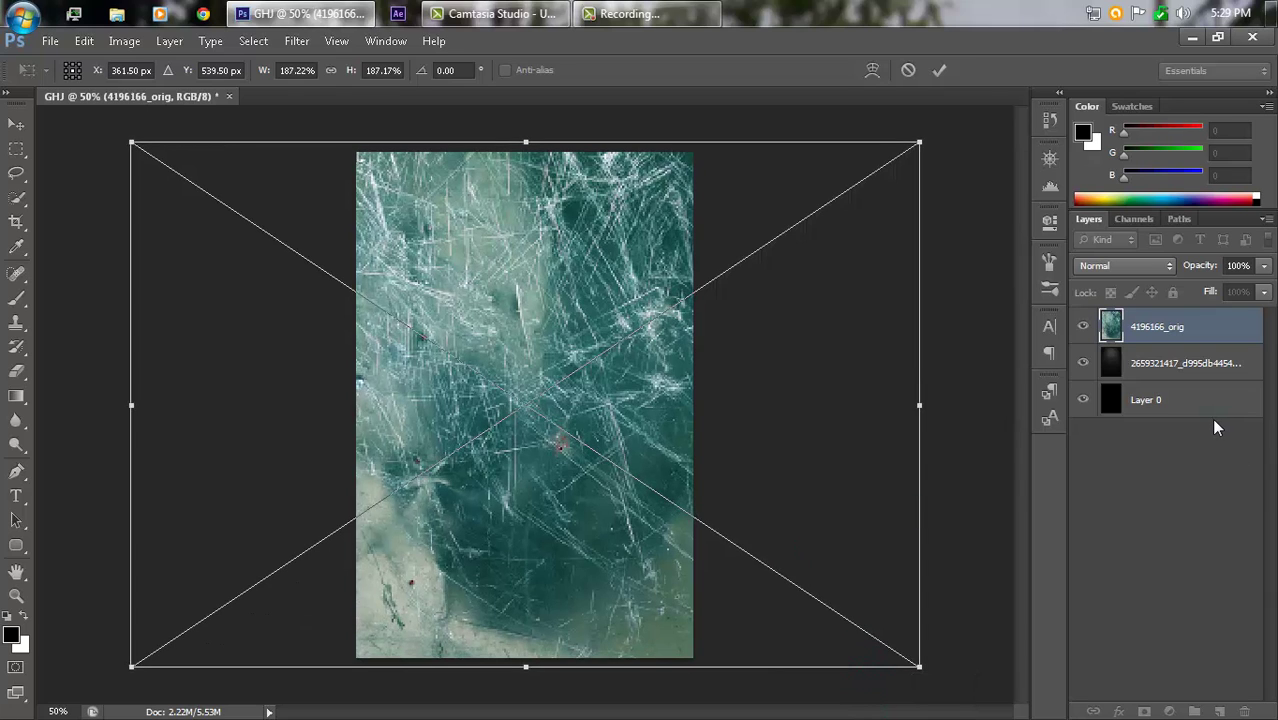
{"action": "left_click", "coordinate": [939, 70]}
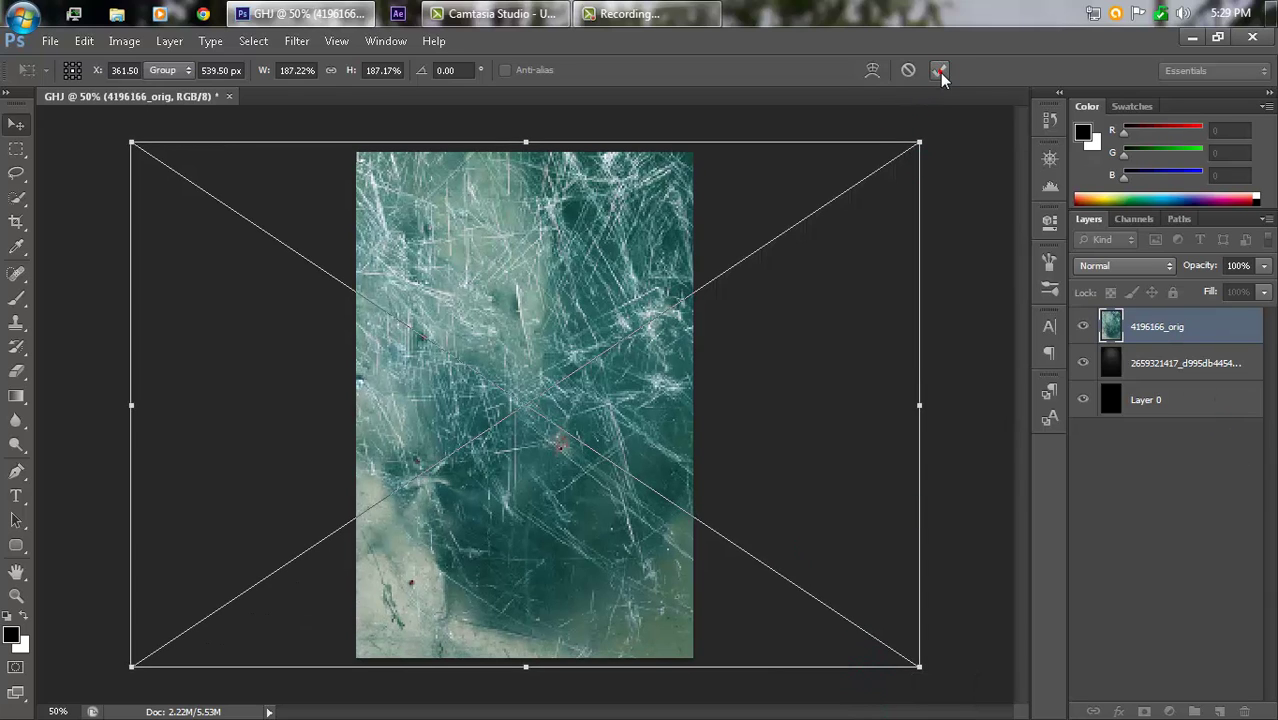
Set the 4196166_orig layer to Overlay blending and add an empty Layer 1 on top
{"action": "left_click", "coordinate": [1092, 266]}
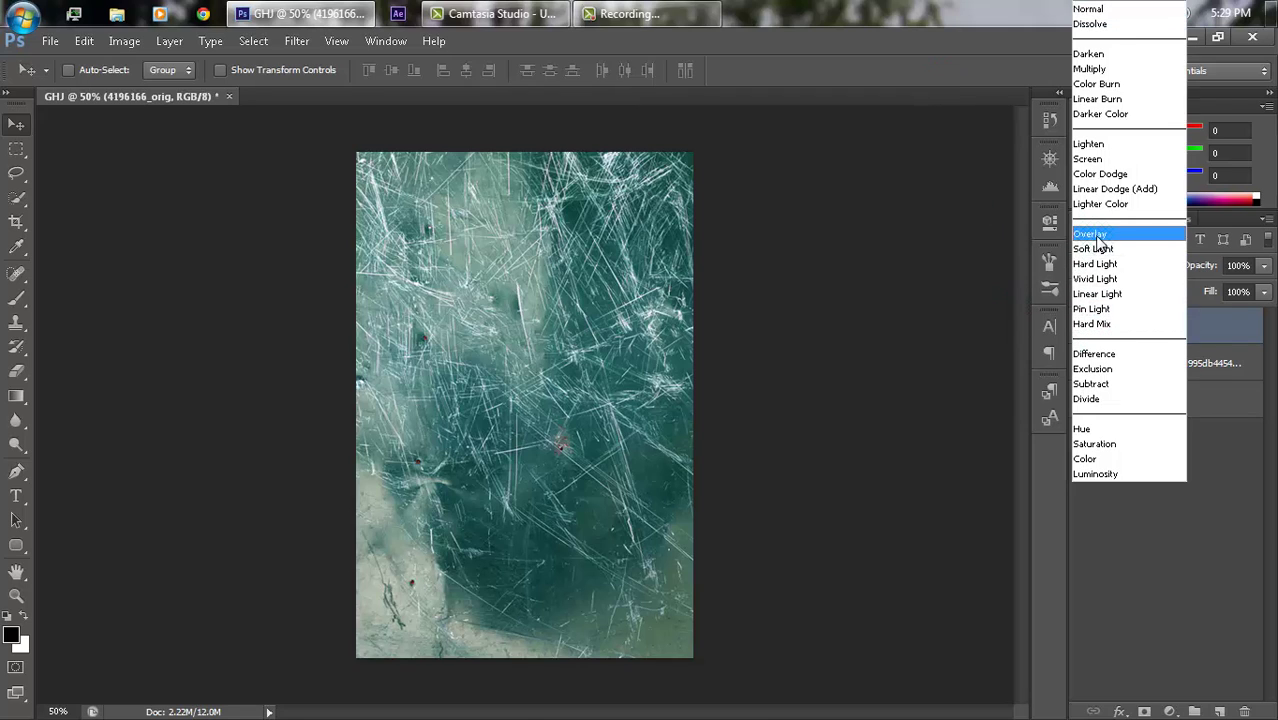
{"action": "left_click", "coordinate": [1096, 235]}
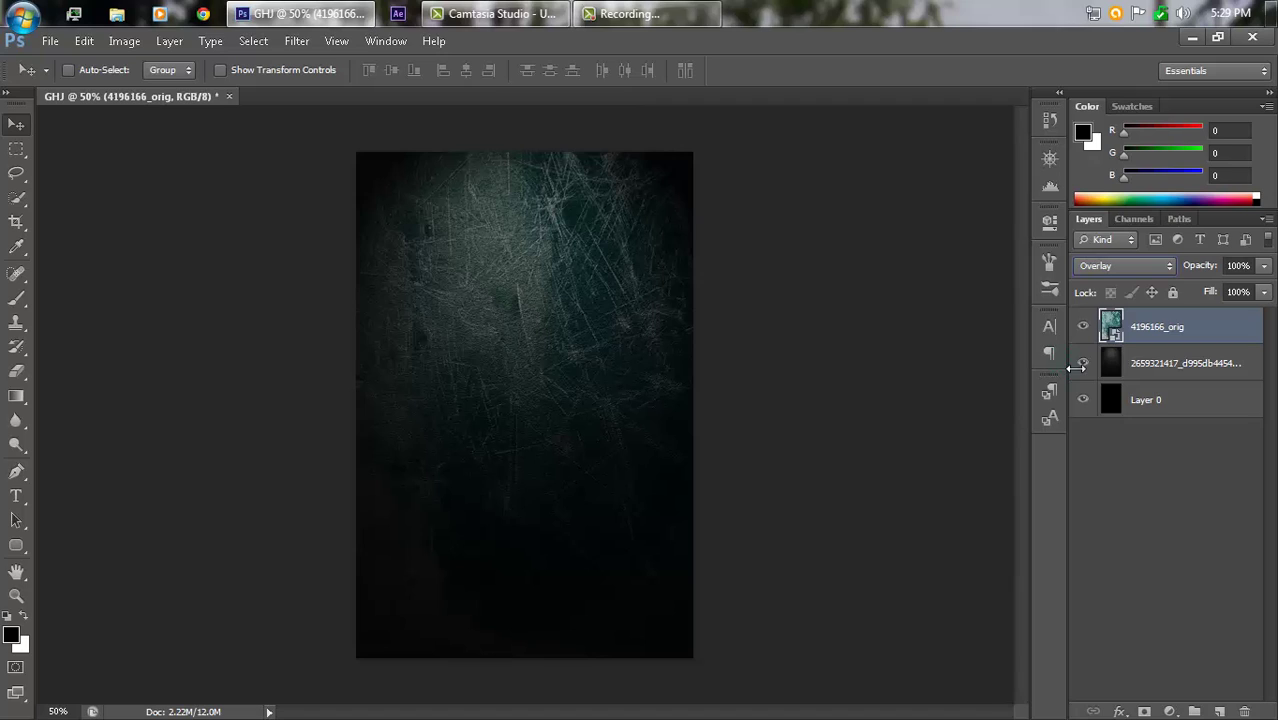
{"action": "right_click", "coordinate": [1140, 328]}
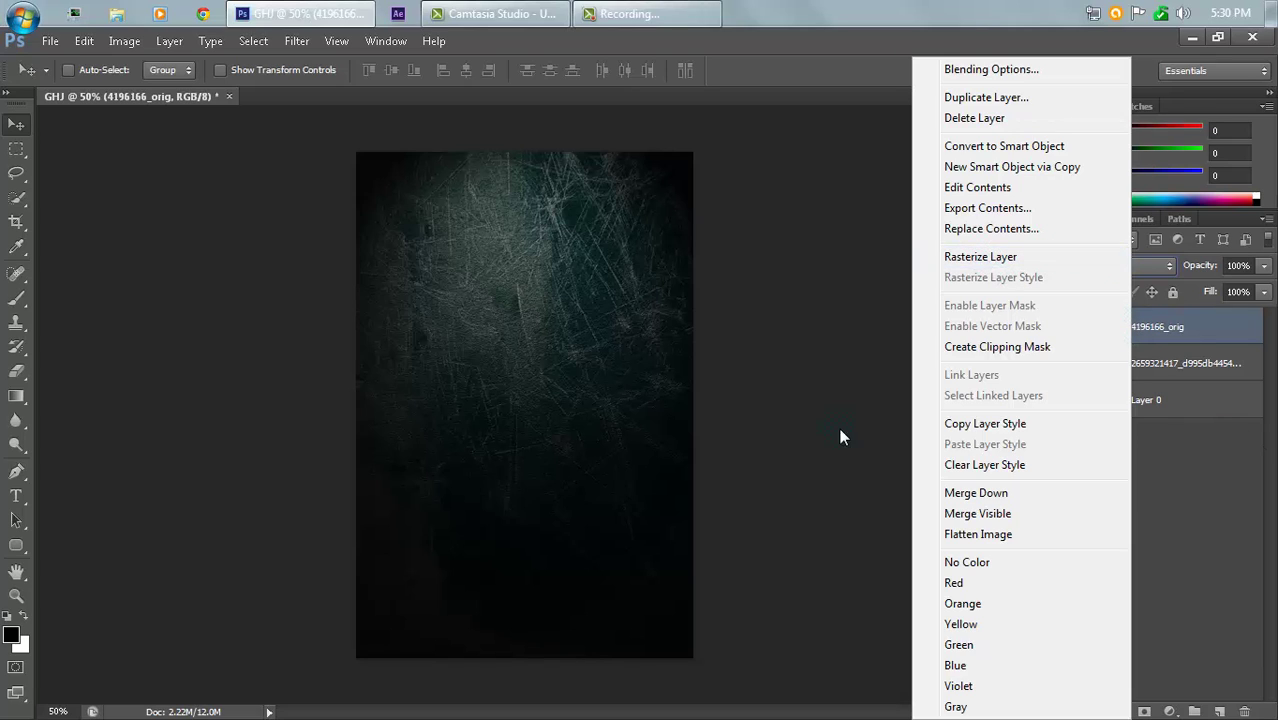
{"action": "left_click", "coordinate": [1162, 345]}
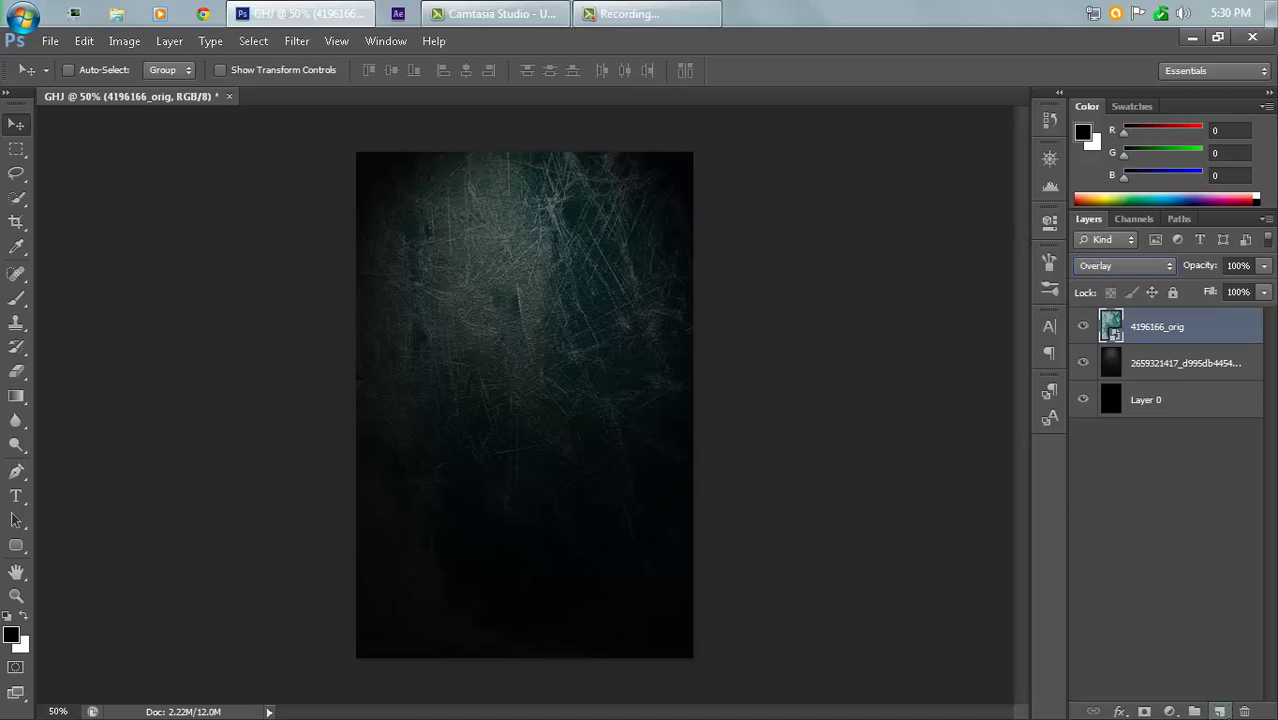
{"action": "left_click", "coordinate": [1219, 710]}
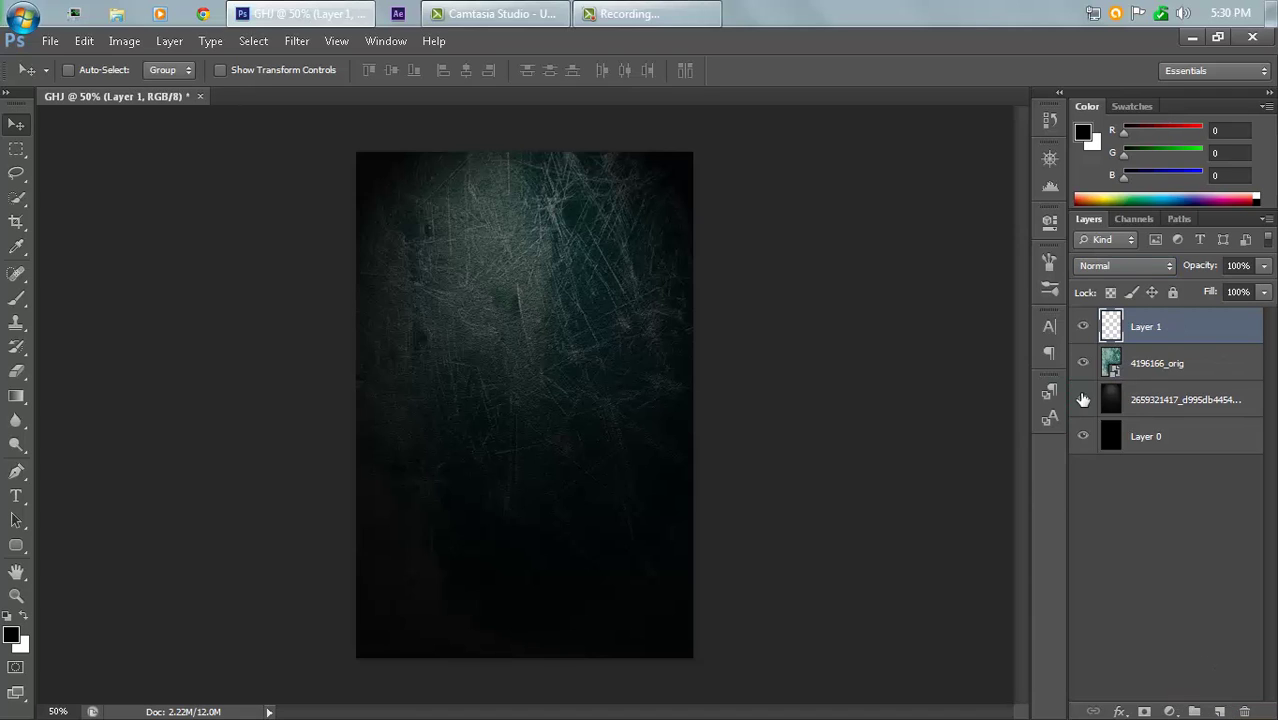
Set the foreground colour to pale cream f2daab (R 242, G 218, B 171) and choose the Brush Tool
{"action": "left_click", "coordinate": [17, 638]}
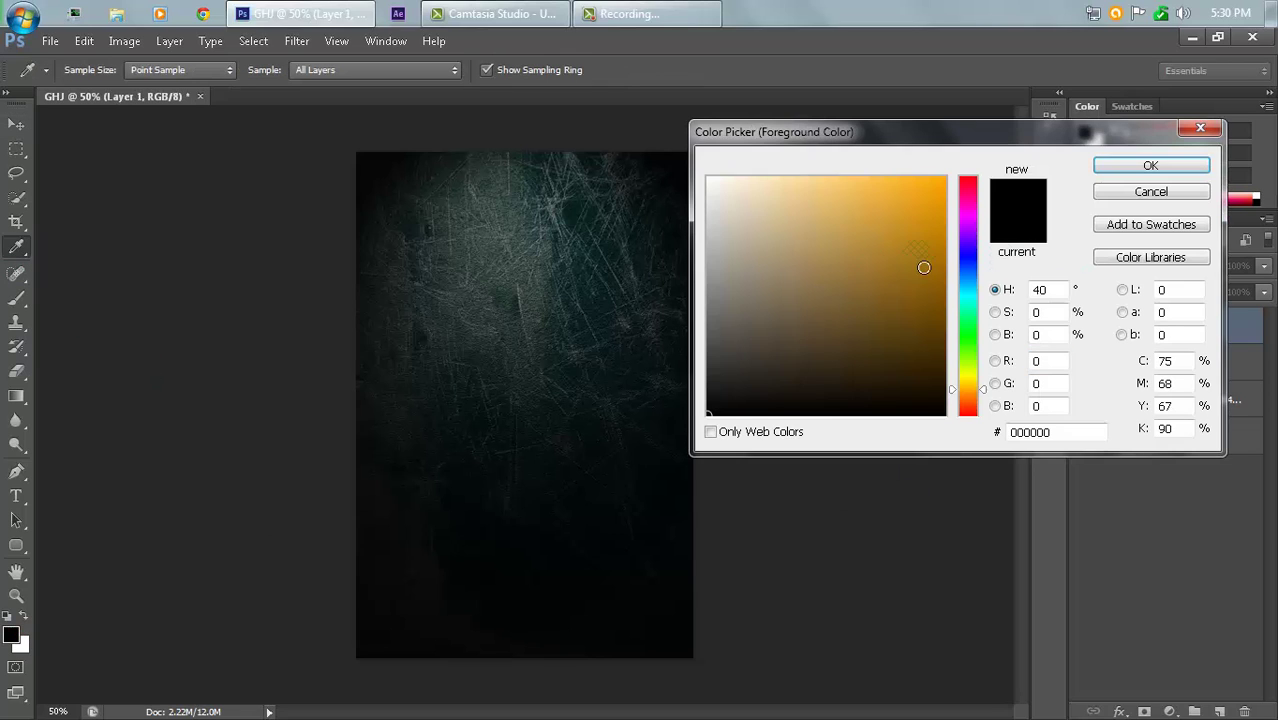
{"action": "mouse_move", "coordinate": [835, 197]}
{"action": "left_mouse_down"}
{"action": "mouse_move", "coordinate": [794, 207]}
{"action": "mouse_move", "coordinate": [782, 194]}
{"action": "left_mouse_up"}
{"action": "left_click", "coordinate": [774, 188]}
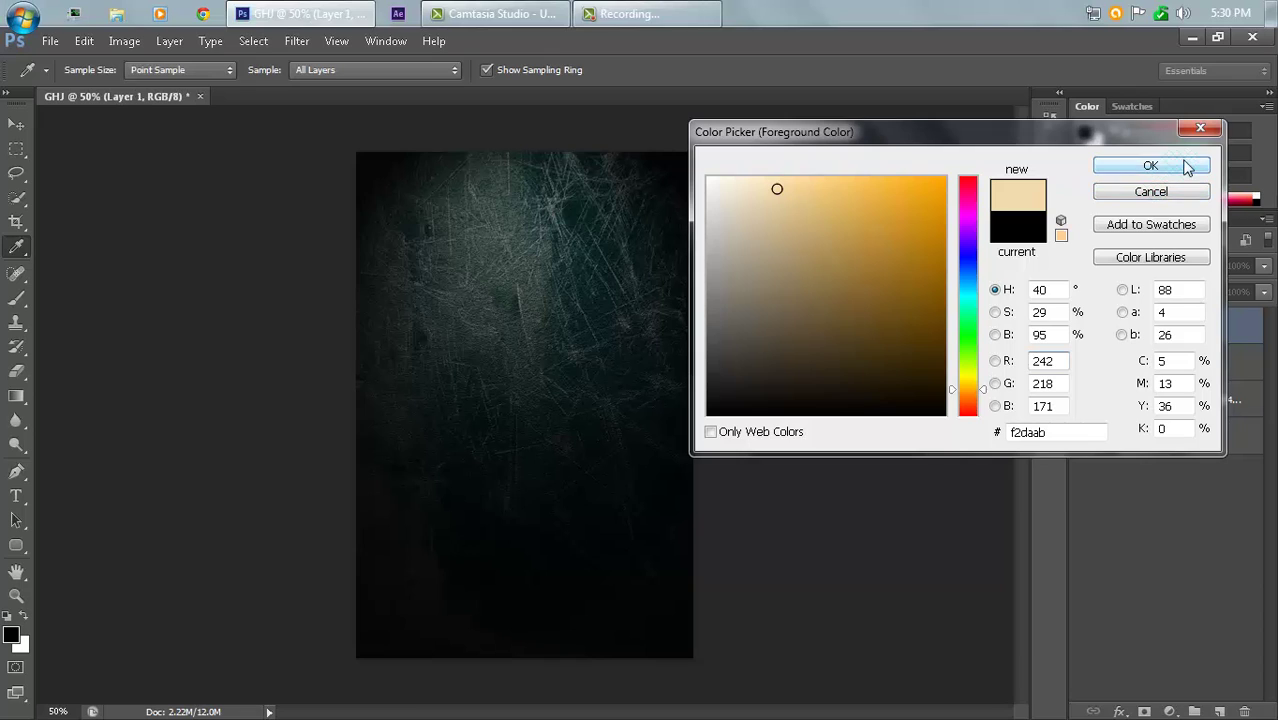
{"action": "left_click", "coordinate": [1150, 165]}
{"action": "key", "text": "v"}
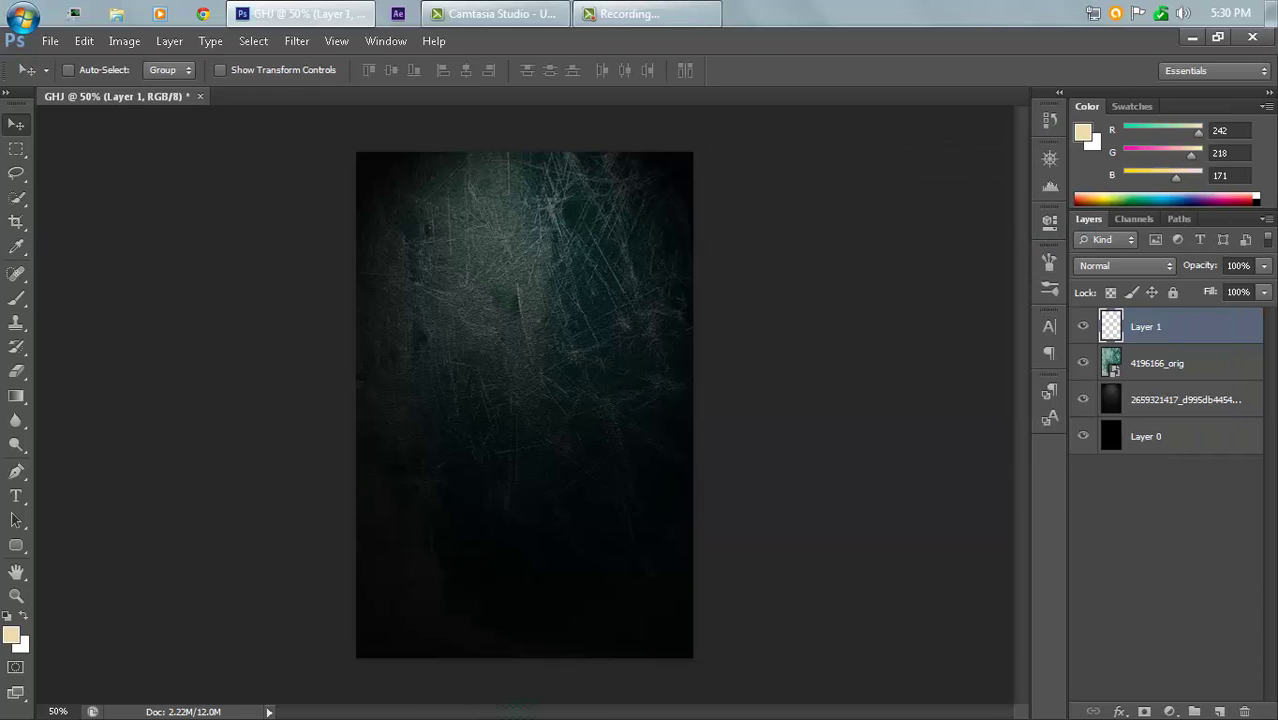
{"action": "left_click", "coordinate": [17, 298]}
{"action": "left_click", "coordinate": [111, 299]}
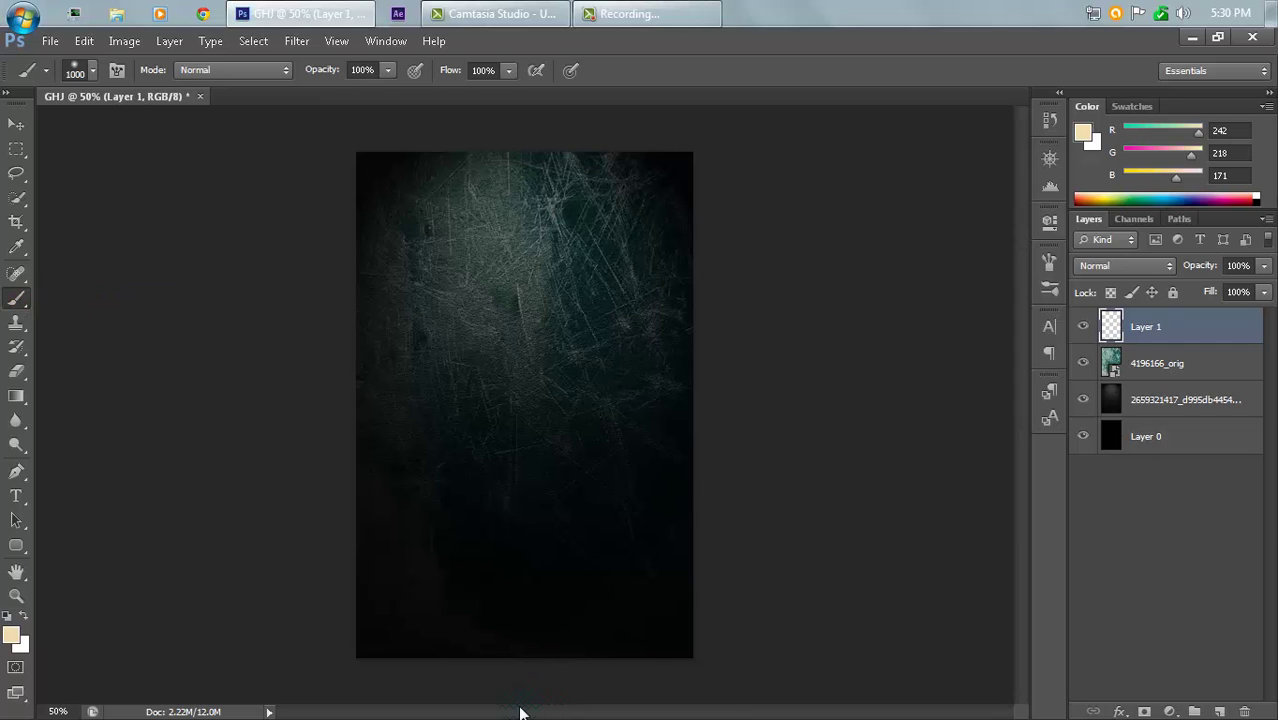
Dab a 1000 px soft cream glow near the bottom edge and set Layer 1 to Color Dodge
{"action": "left_click", "coordinate": [524, 698]}
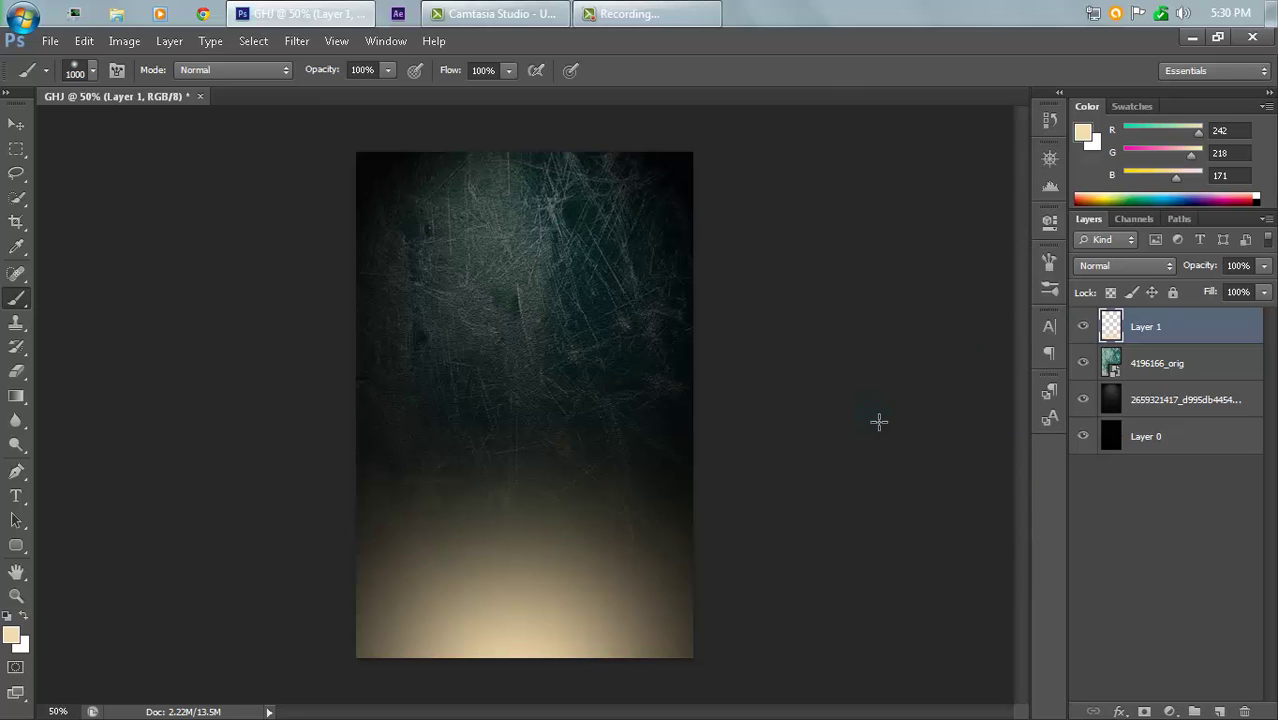
{"action": "left_click", "coordinate": [1133, 268]}
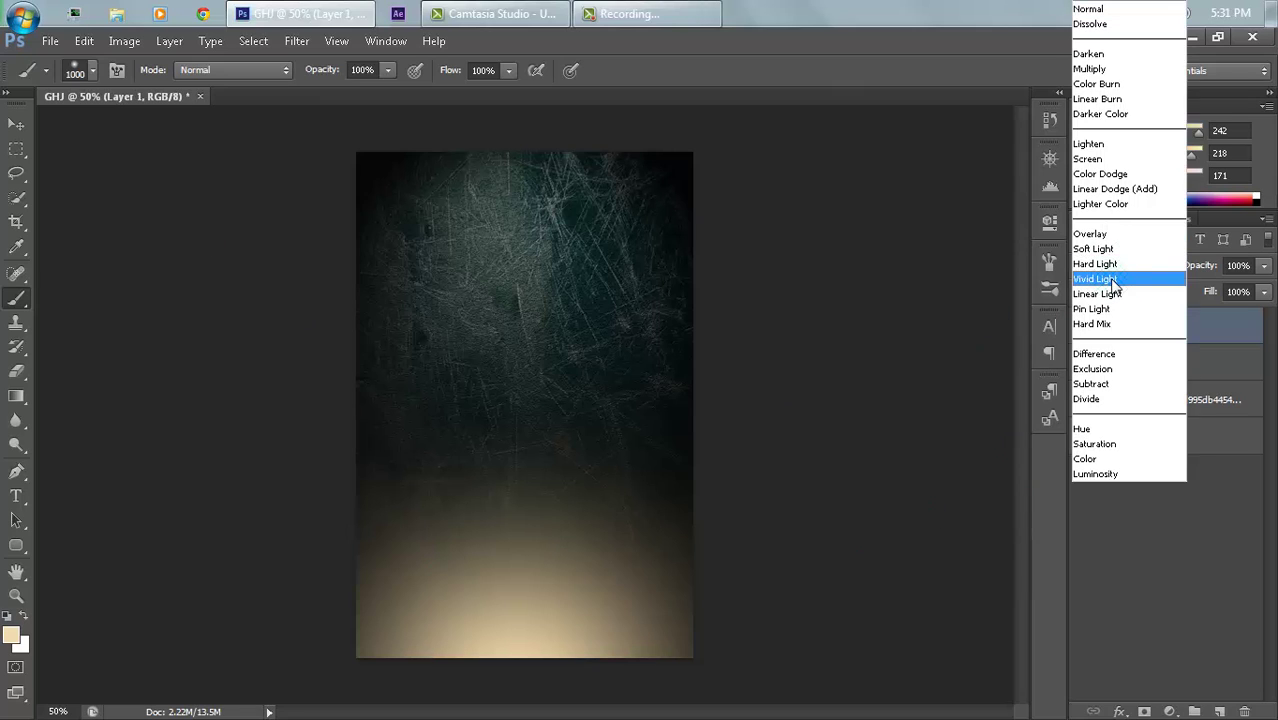
{"action": "left_click", "coordinate": [1092, 234]}
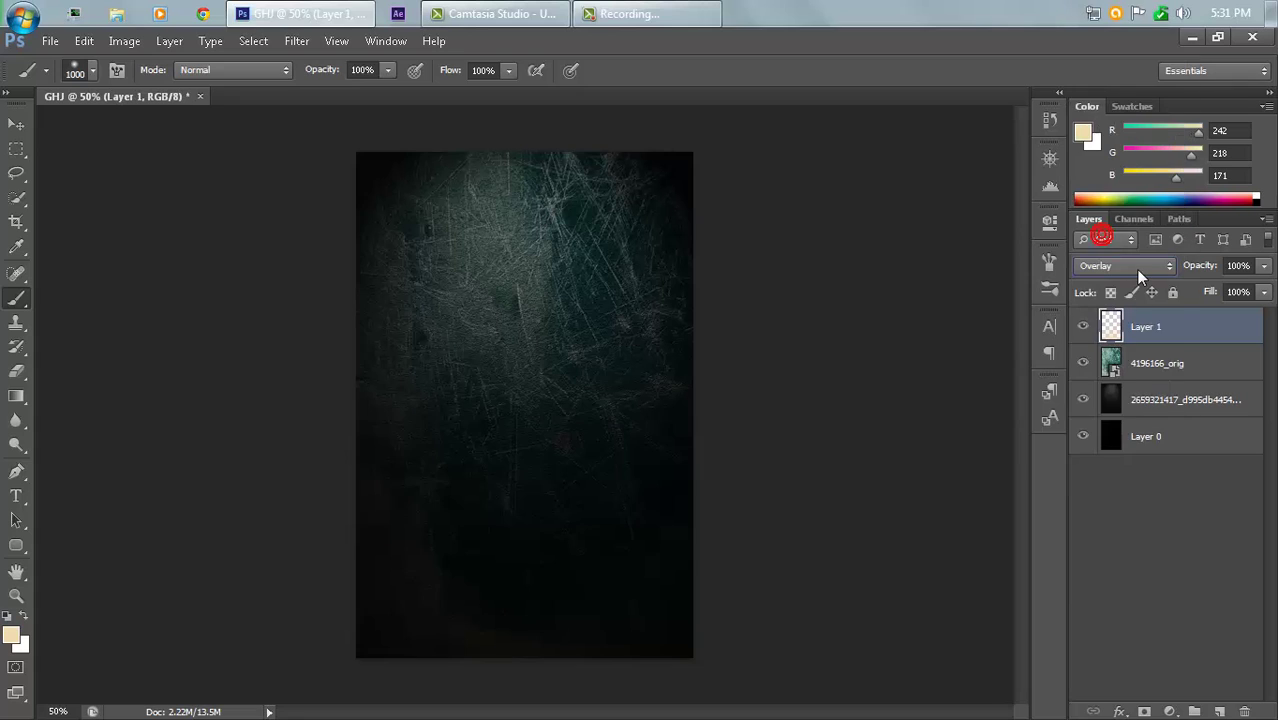
{"action": "left_click", "coordinate": [1135, 269]}
{"action": "left_click", "coordinate": [1128, 174]}
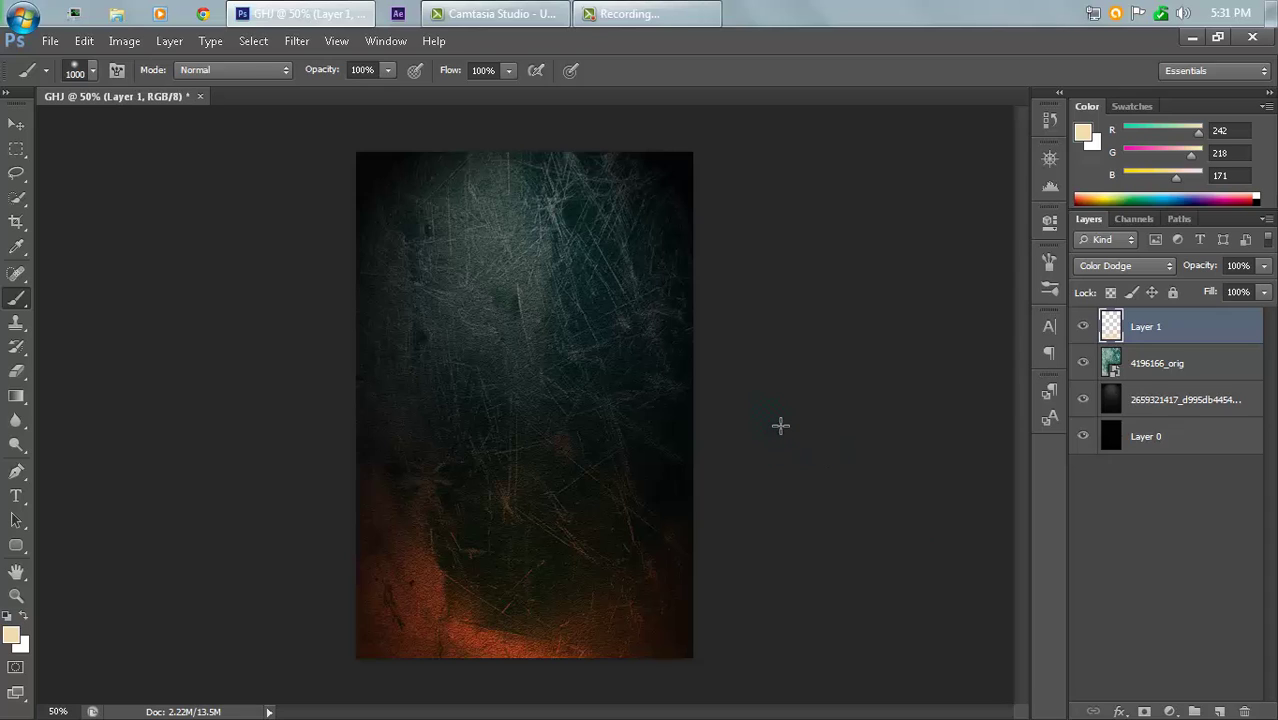
{"action": "key", "text": "t"}
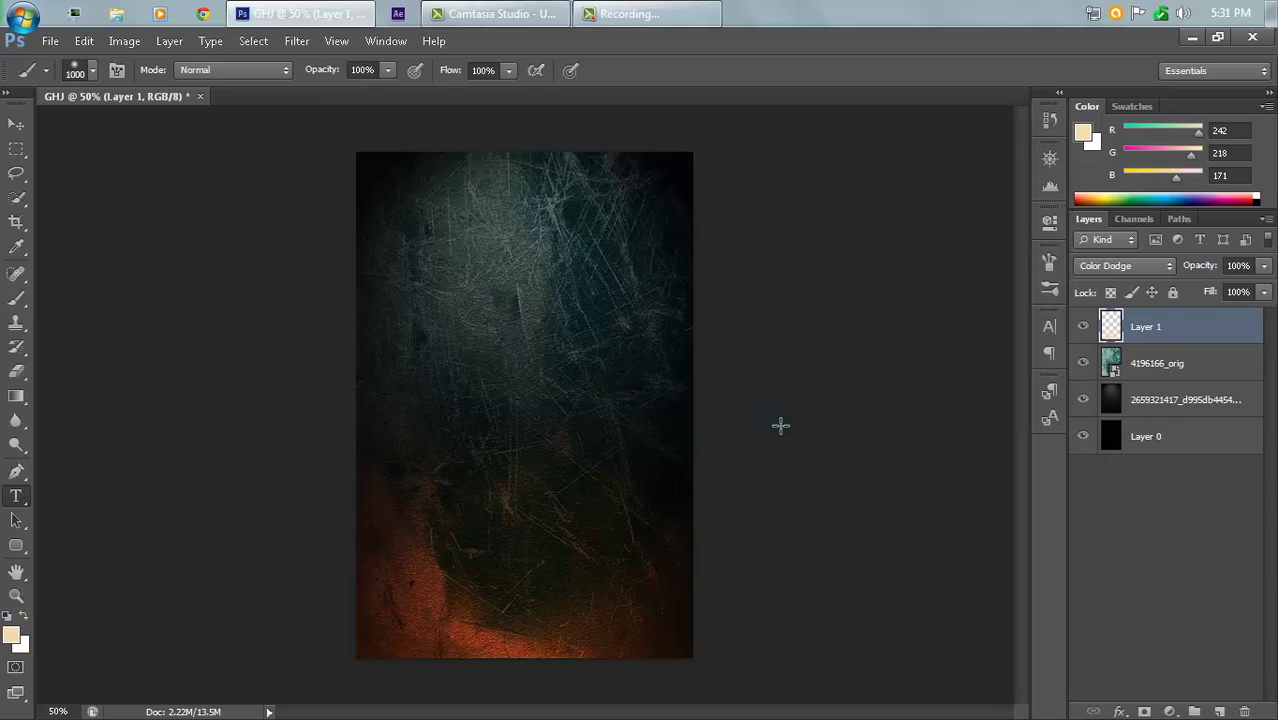
Type 'PEACE OF ART' on three centred lines in 72 pt cream MgOpen Modata Bold
{"action": "left_click", "coordinate": [483, 343]}
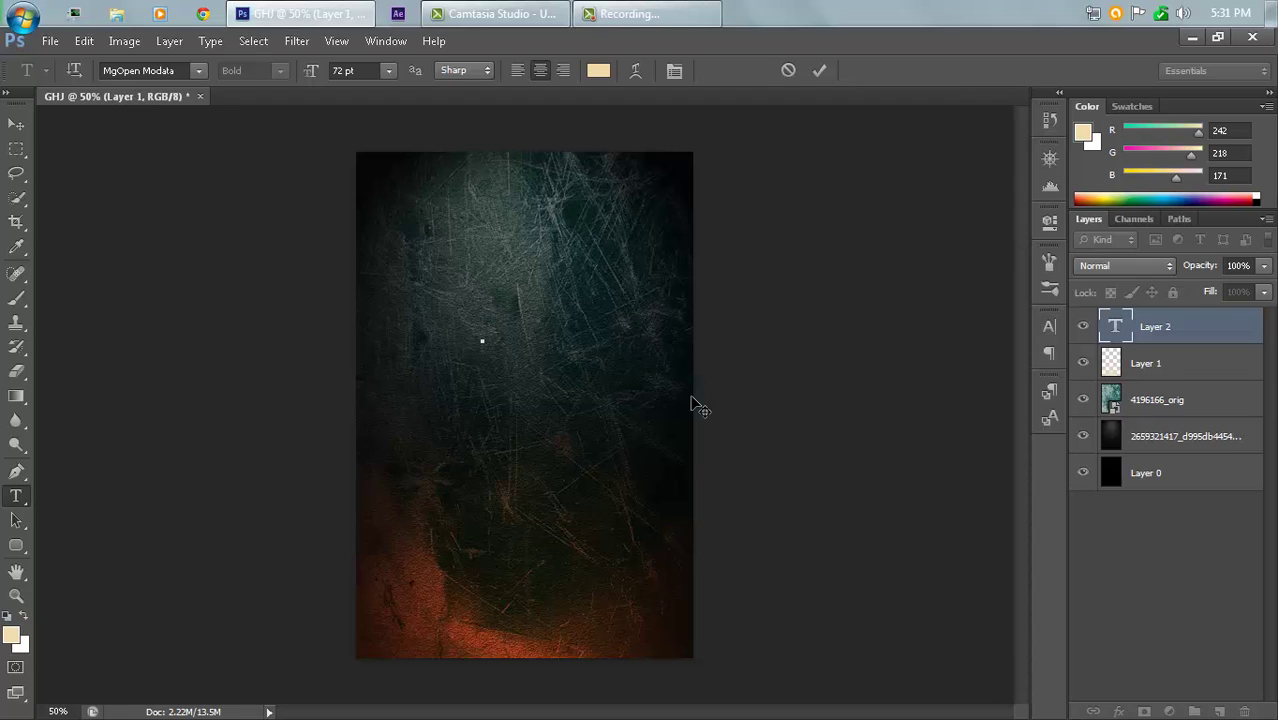
{"action": "type", "text": "PE"}
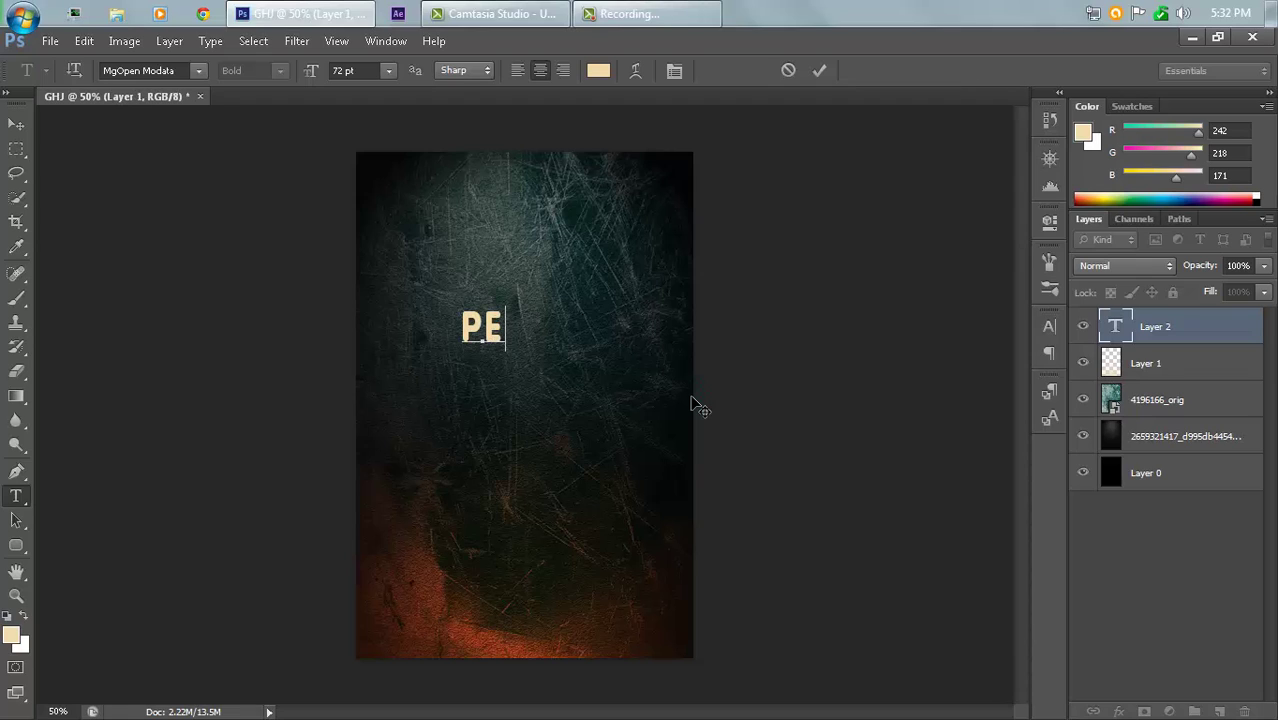
{"action": "type", "text": "ACE"}
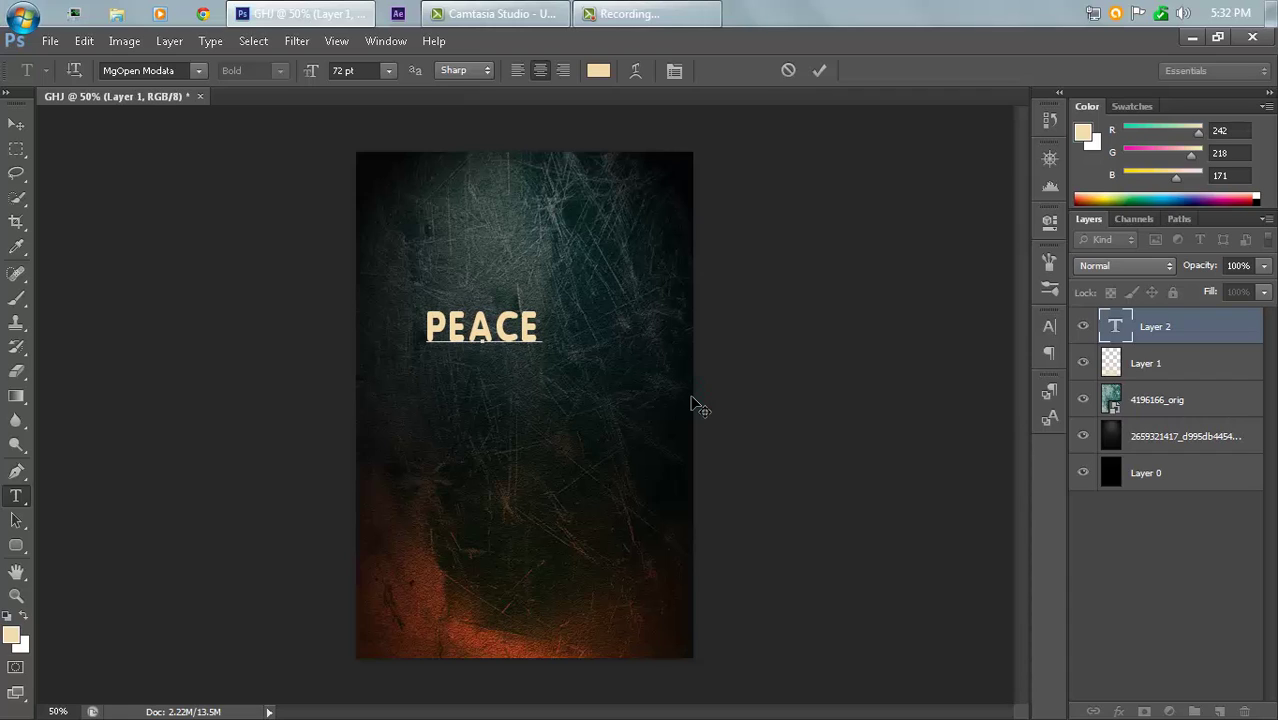
{"action": "key", "text": "Return"}
{"action": "type", "text": "OF ART"}
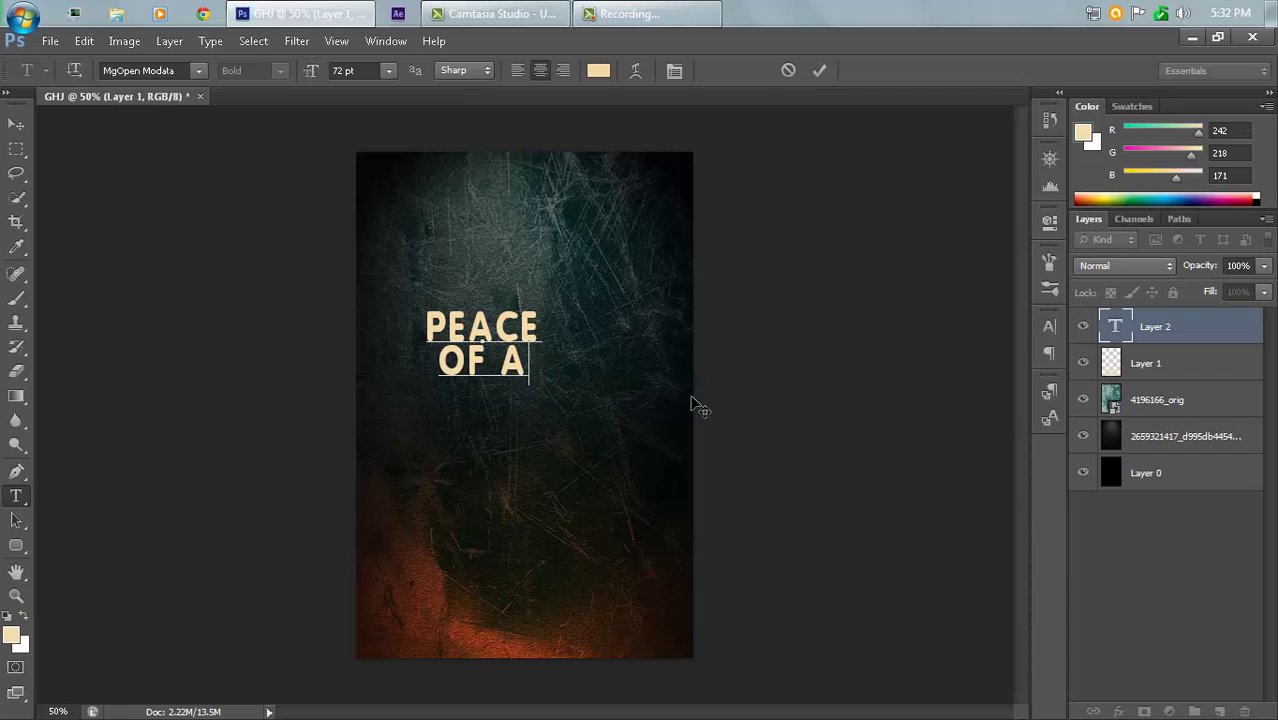
{"action": "left_click", "coordinate": [478, 366]}
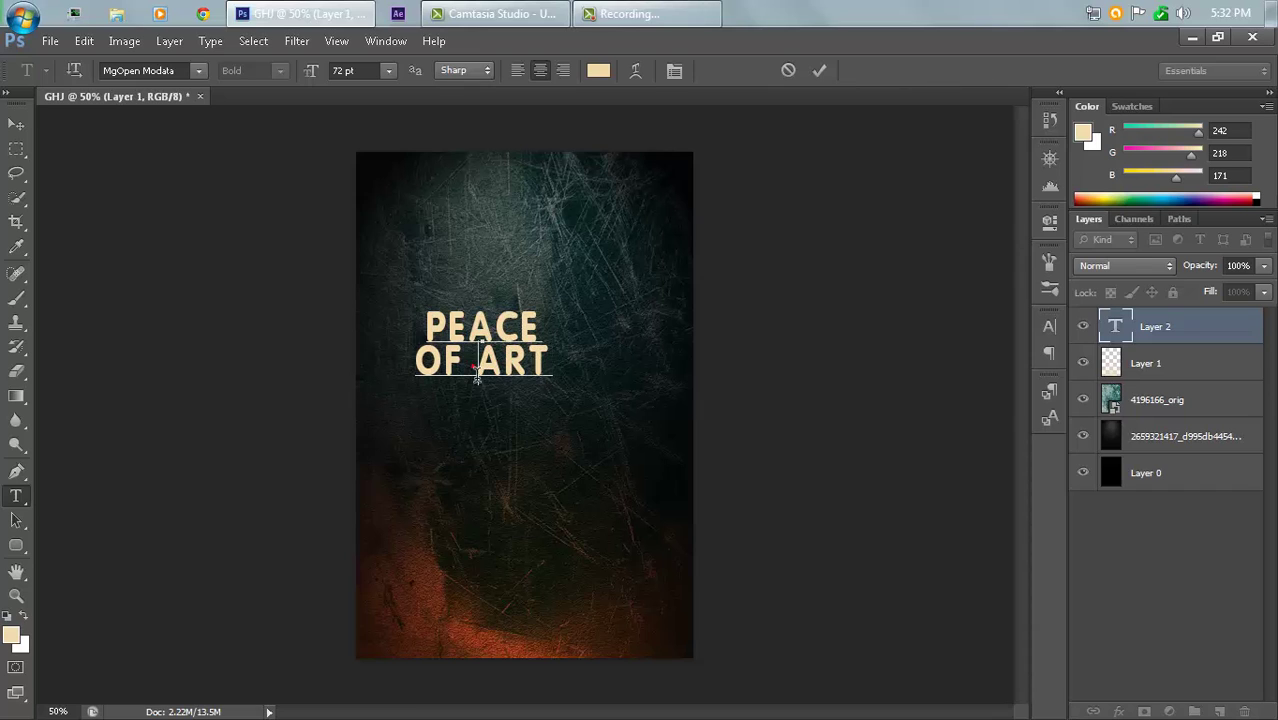
{"action": "key", "text": "Return"}
{"action": "left_click_drag", "start_coordinate": [556, 442], "coordinate": [594, 471]}
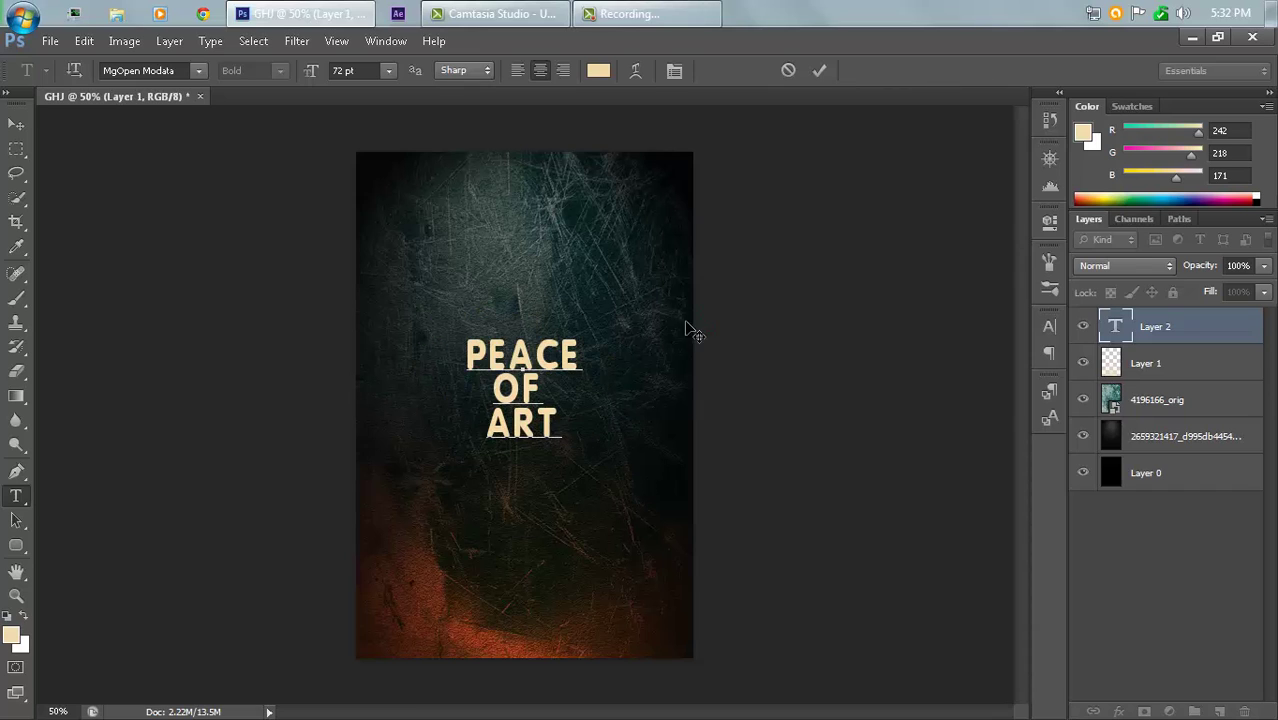
{"action": "left_click", "coordinate": [817, 71]}
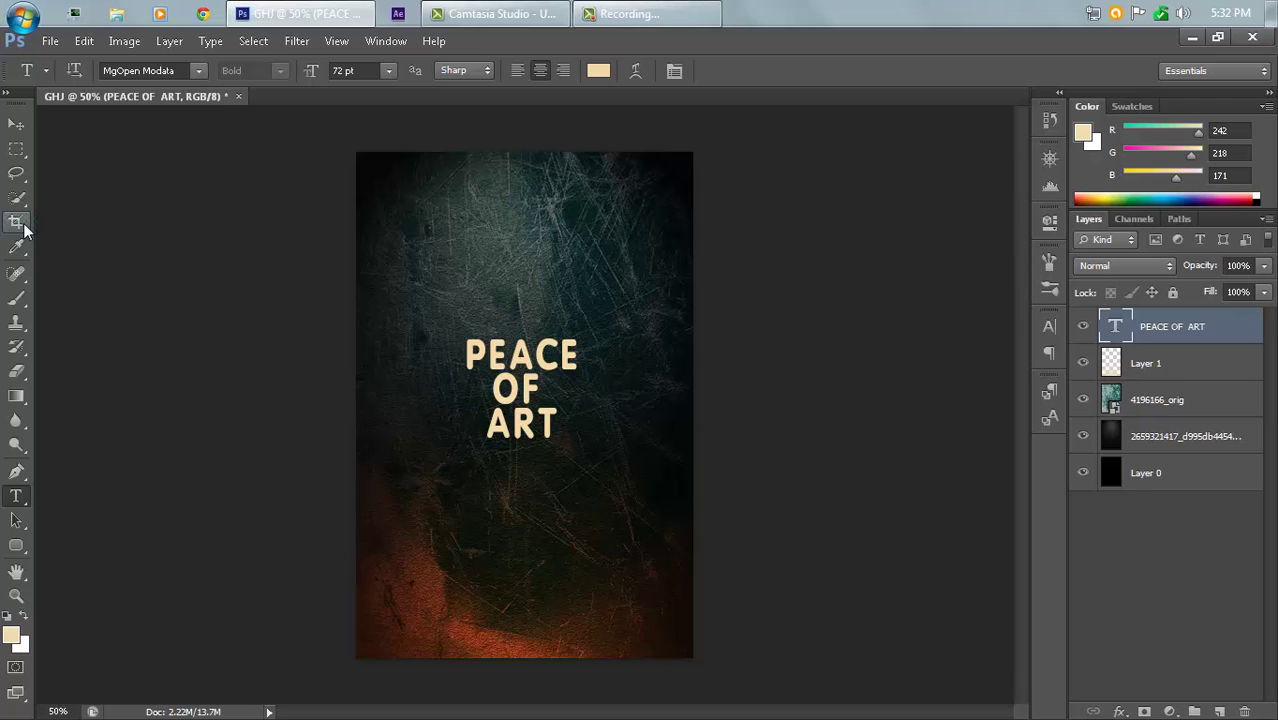
Select all, align the PEACE OF ART text to vertical and horizontal centres, then deselect
{"action": "key", "text": "ctrl+a"}
{"action": "left_click", "coordinate": [18, 126]}
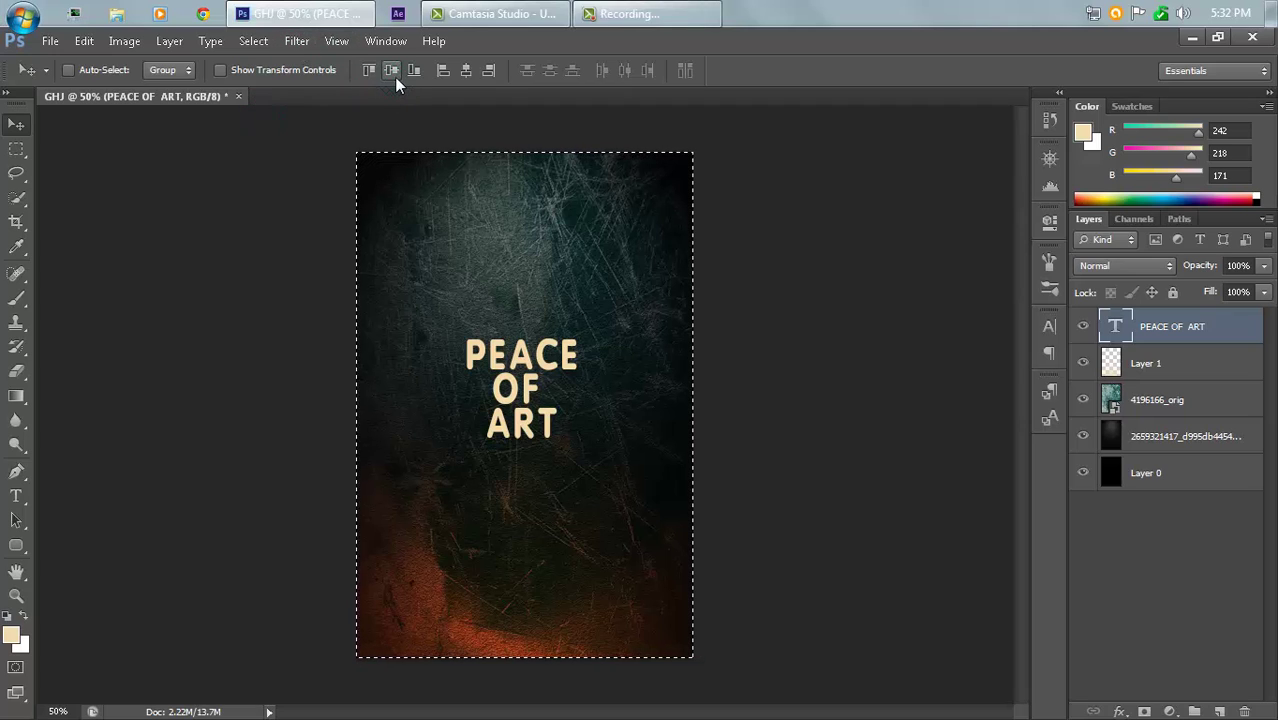
{"action": "left_click", "coordinate": [466, 71]}
{"action": "left_click", "coordinate": [466, 72]}
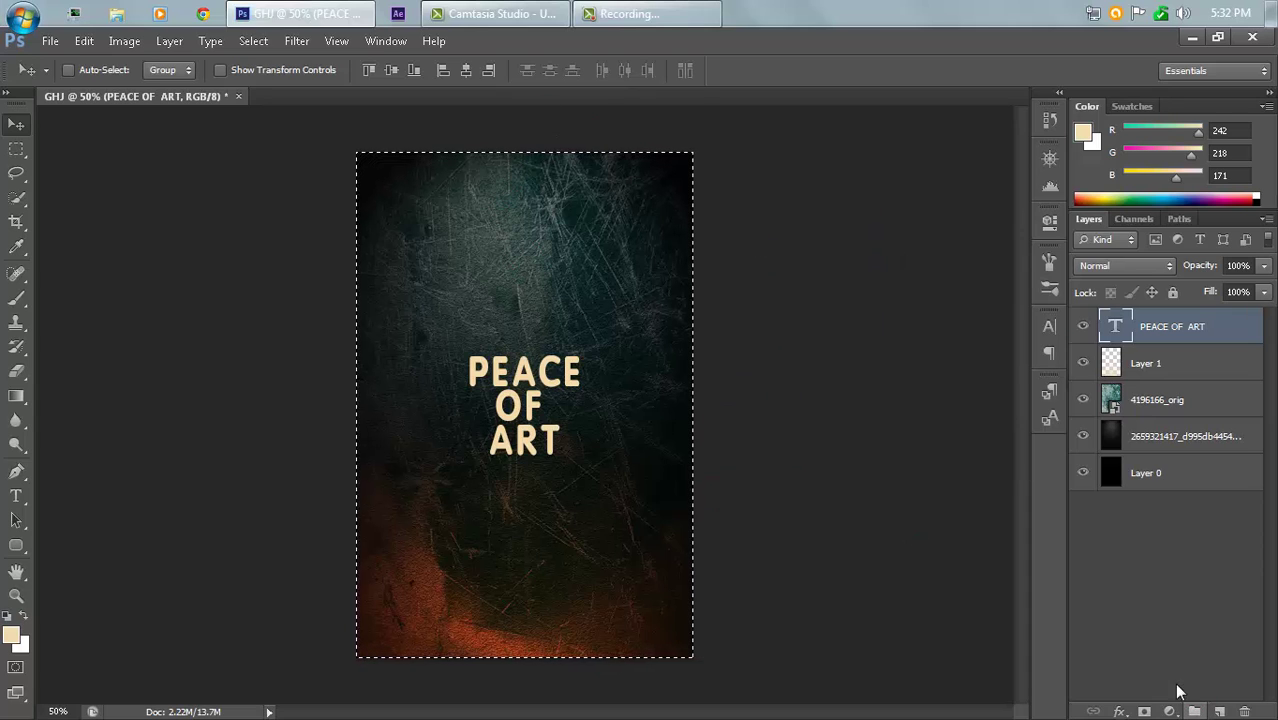
{"action": "key", "text": "ctrl+d"}
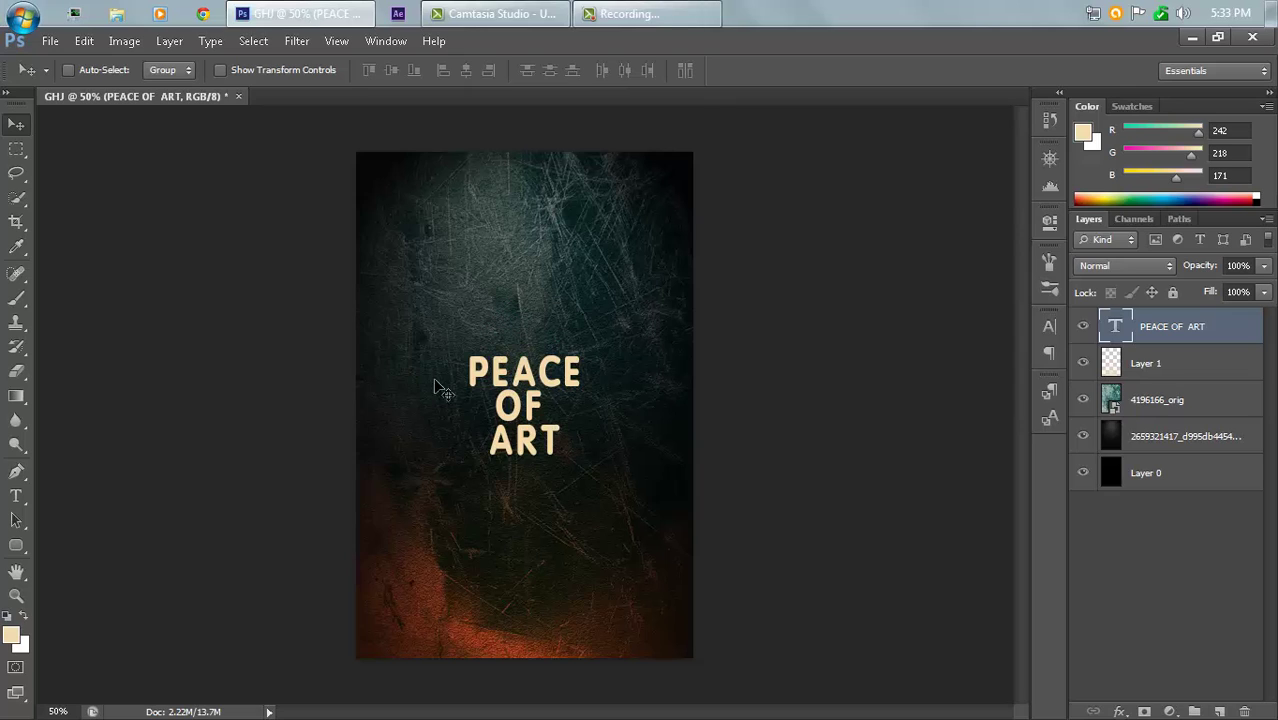
Add a title drop shadow with angle 95°, distance 28 px, size 8 px, and enable Pattern Overlay
{"action": "left_click", "coordinate": [1121, 712]}
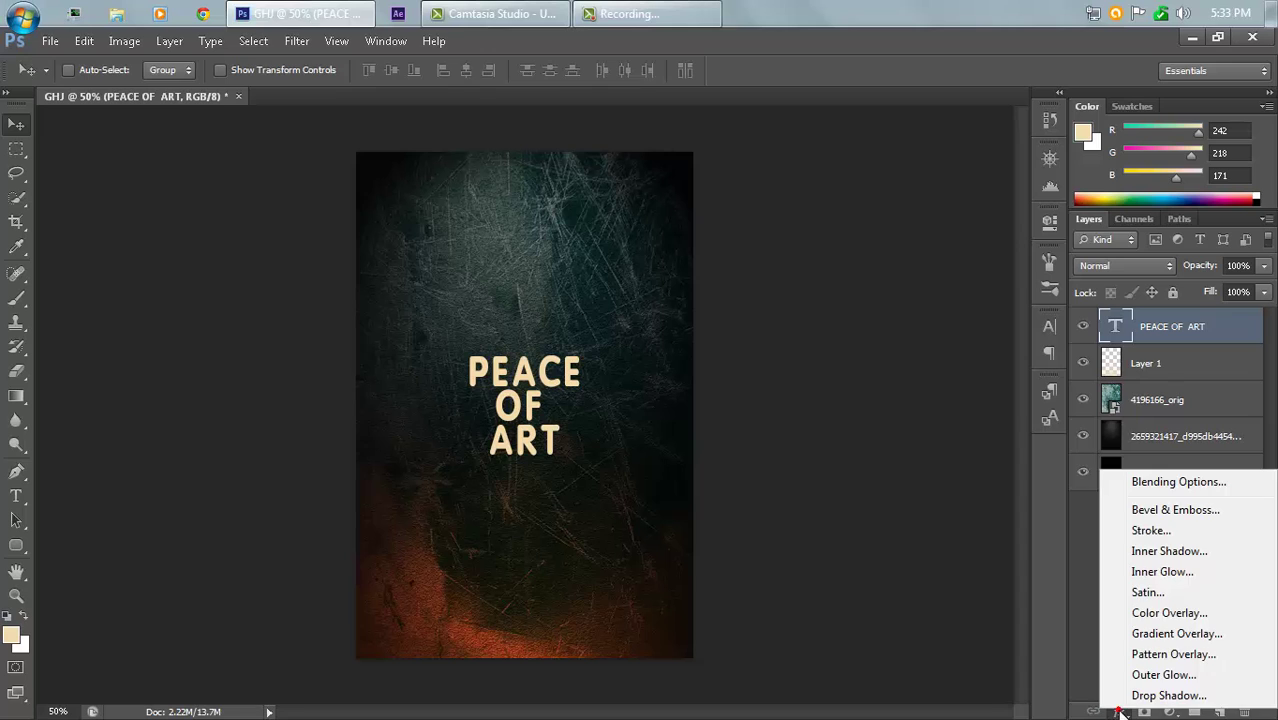
{"action": "left_click", "coordinate": [1125, 691]}
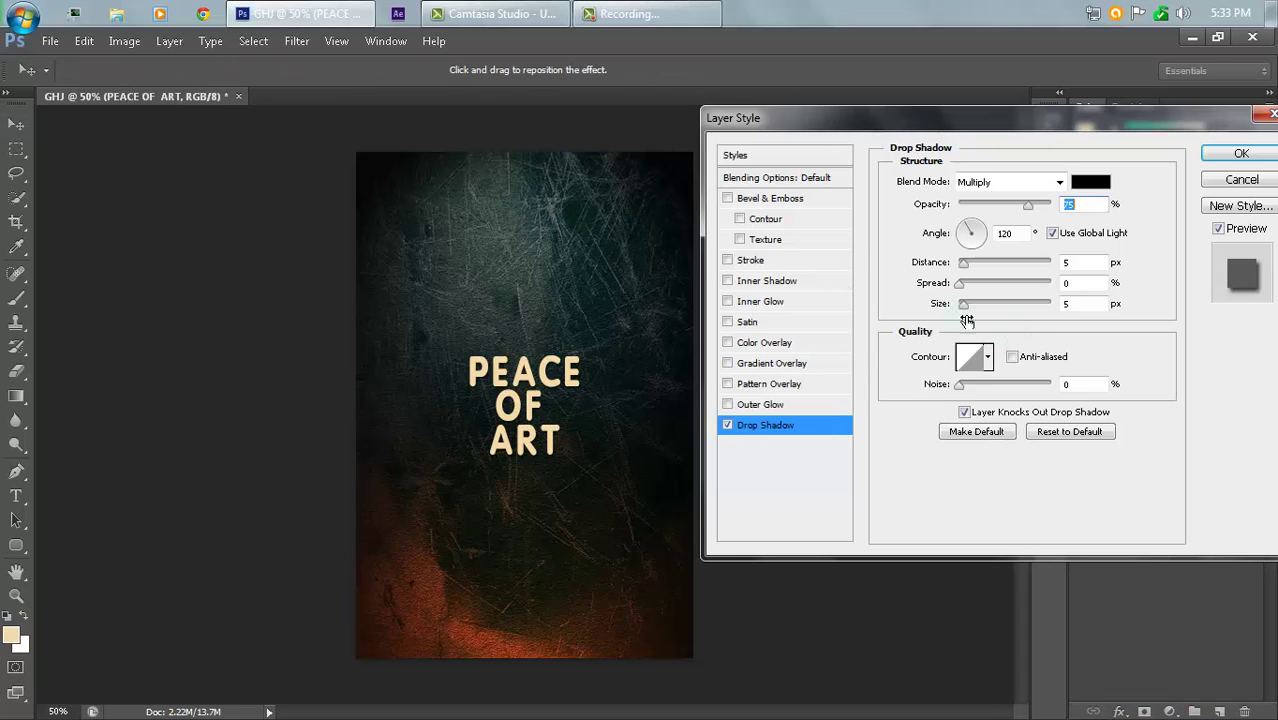
{"action": "left_click", "coordinate": [1078, 263]}
{"action": "left_click", "coordinate": [978, 232]}
{"action": "type", "text": "95"}
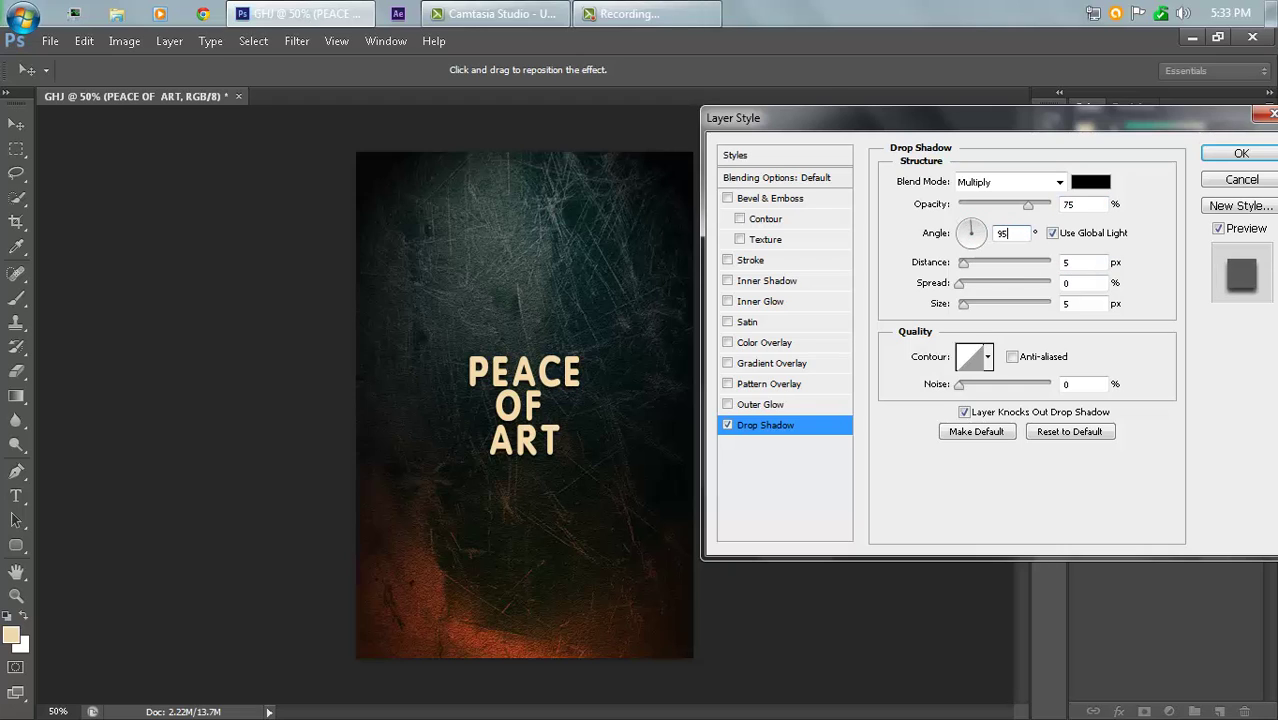
{"action": "left_click", "coordinate": [1070, 261]}
{"action": "type", "text": "28"}
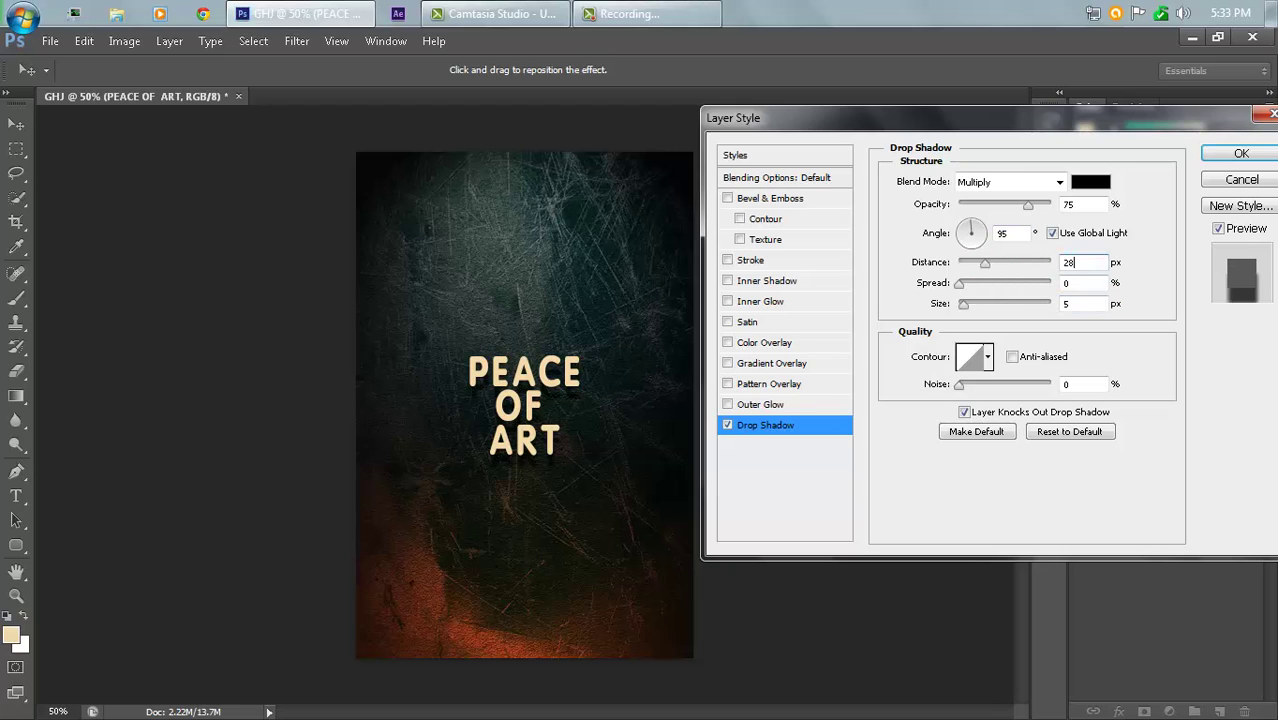
{"action": "key", "text": "BackSpace"}
{"action": "type", "text": "8"}
{"action": "left_click", "coordinate": [1082, 284]}
{"action": "left_click", "coordinate": [1081, 305]}
{"action": "type", "text": "8"}
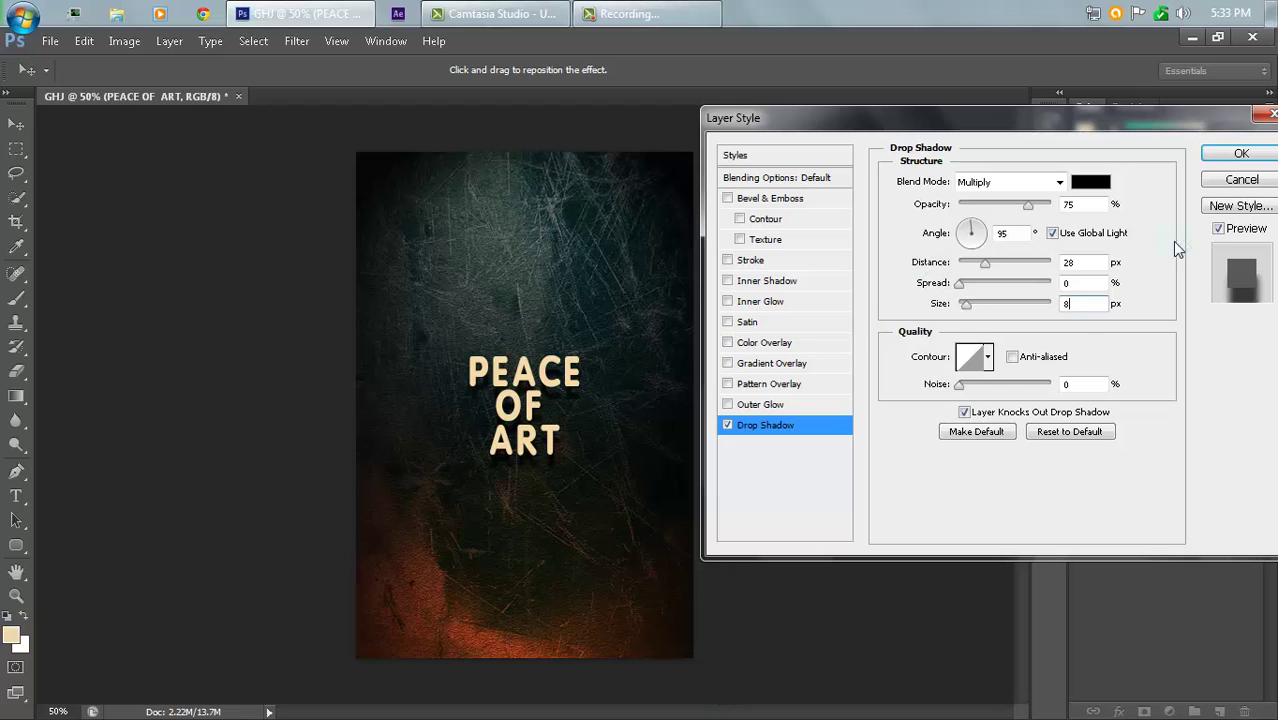
{"action": "left_click", "coordinate": [740, 386]}
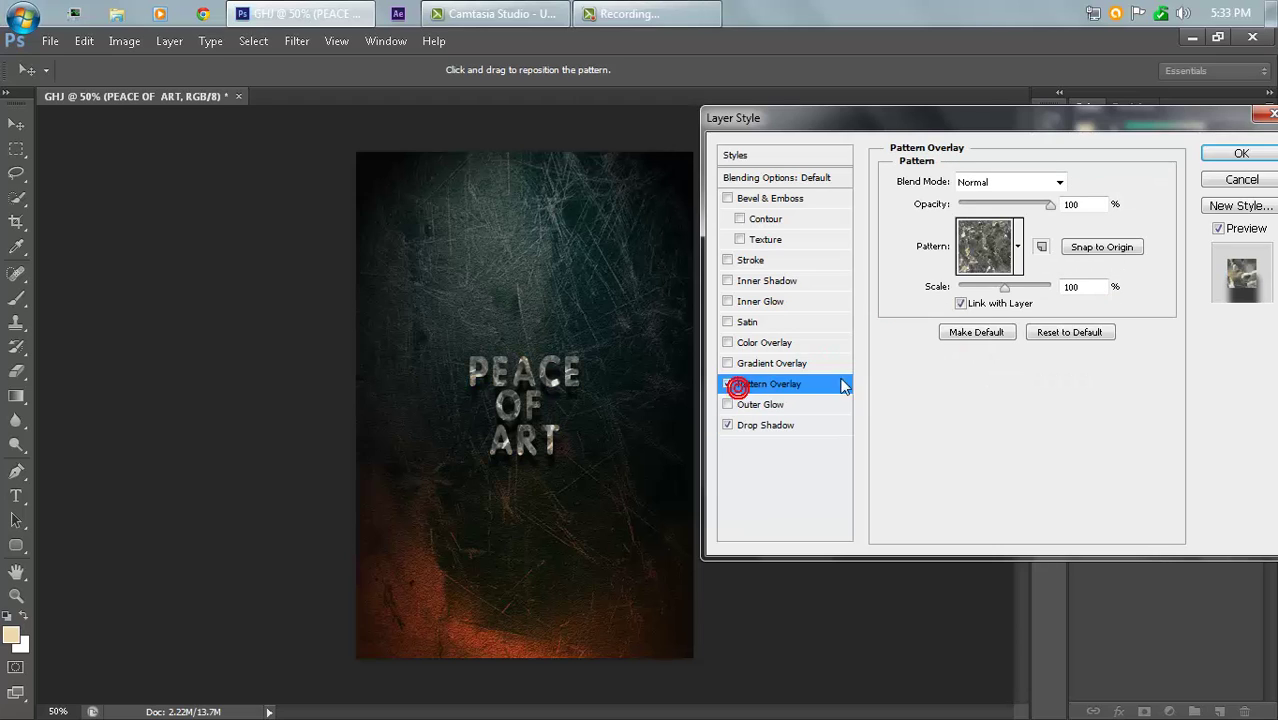
Load Rock Patterns, use the white speckled swatch as the overlay, and apply the layer style
{"action": "left_click", "coordinate": [1019, 248]}
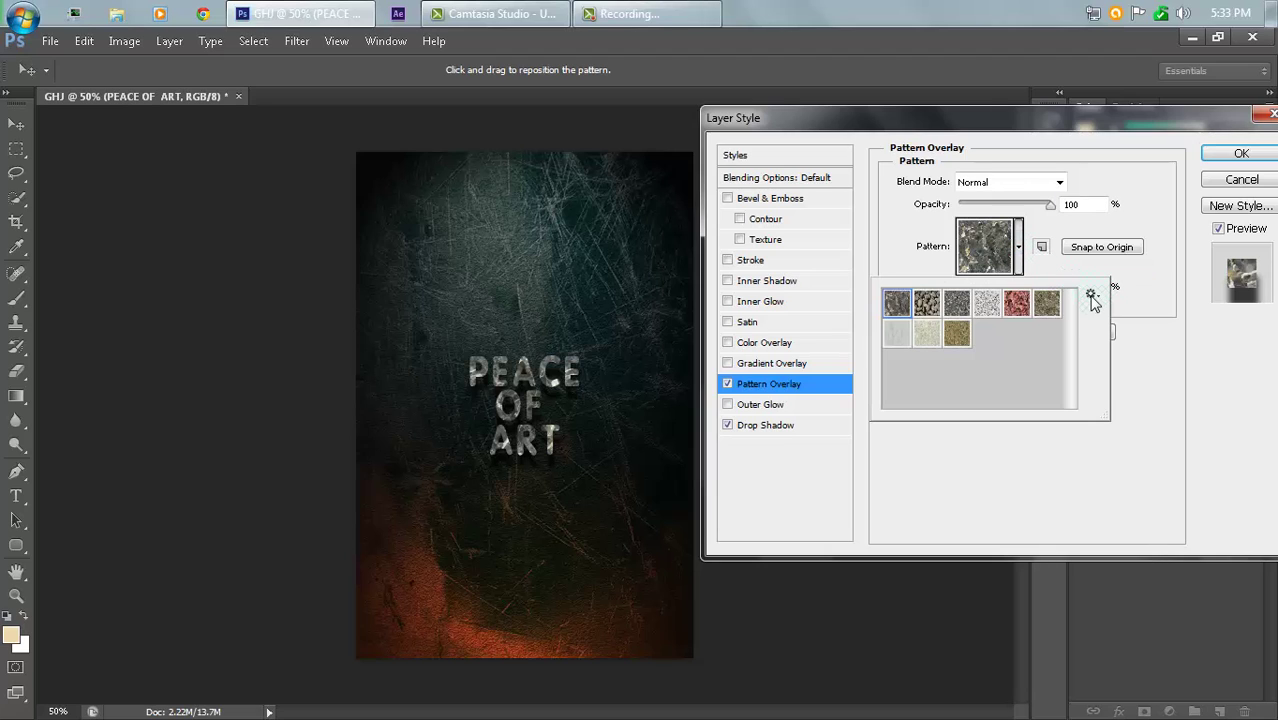
{"action": "left_click", "coordinate": [1091, 296]}
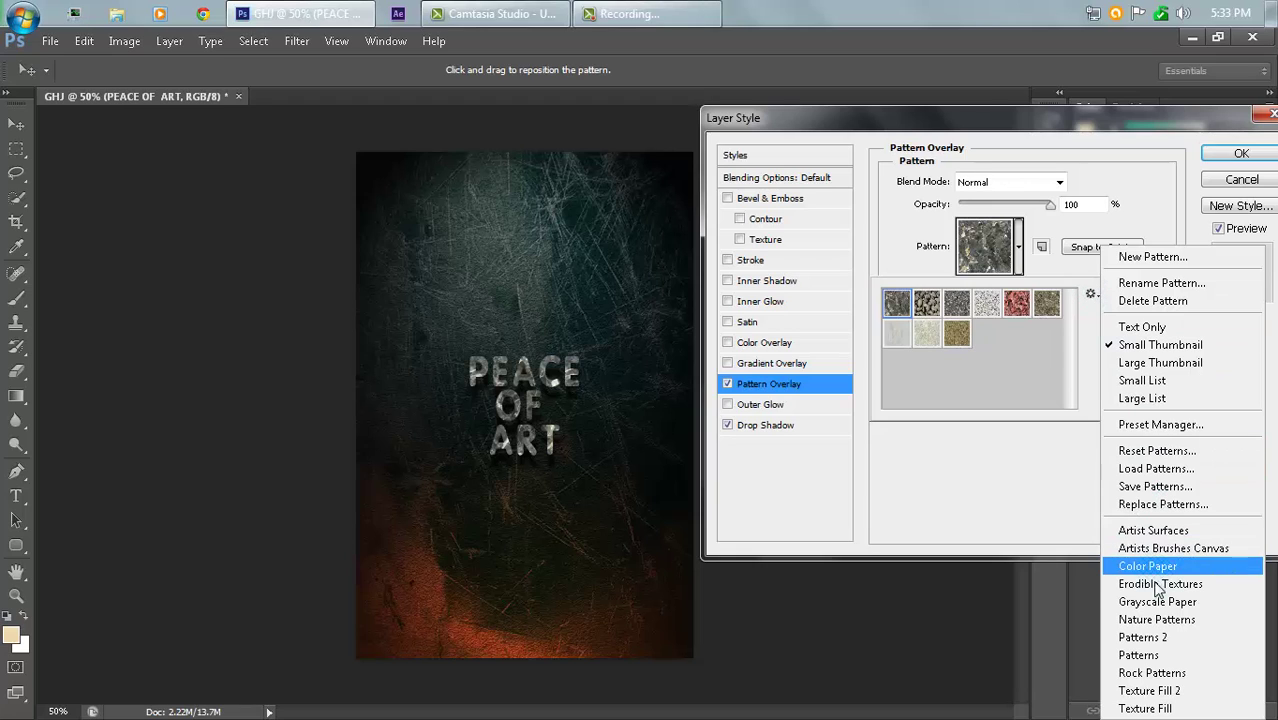
{"action": "left_click", "coordinate": [1152, 673]}
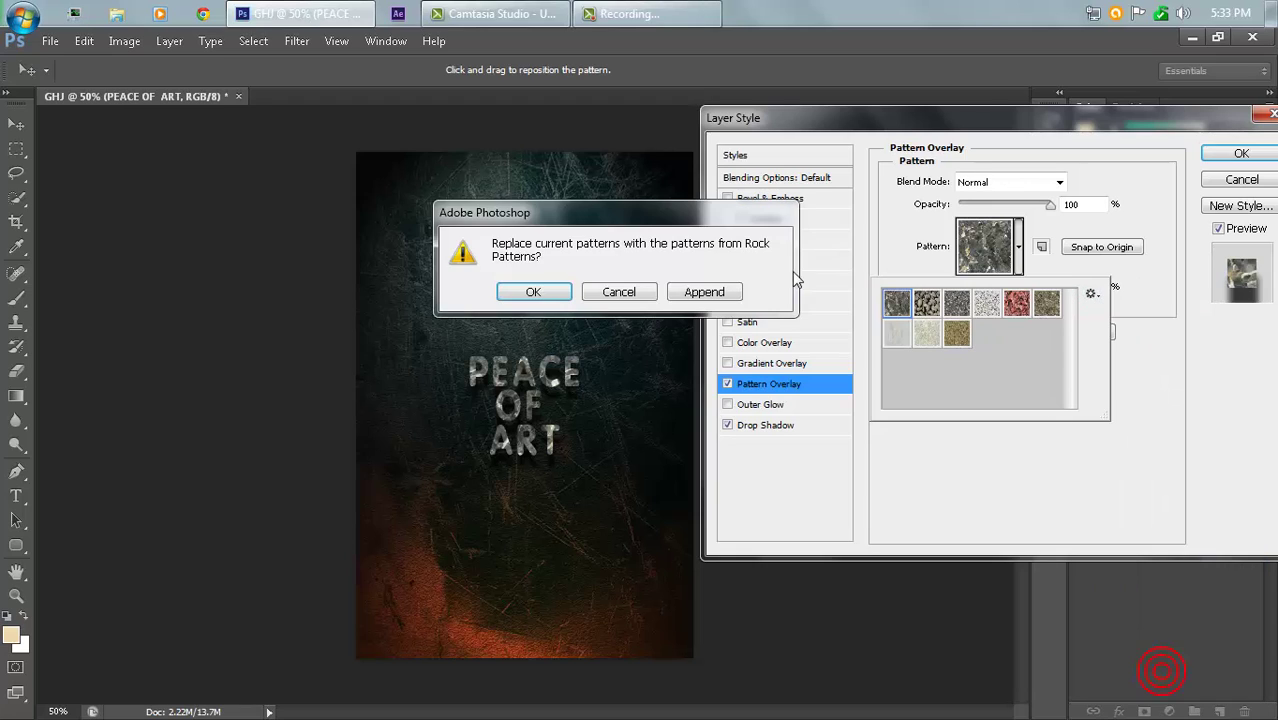
{"action": "left_click", "coordinate": [555, 296]}
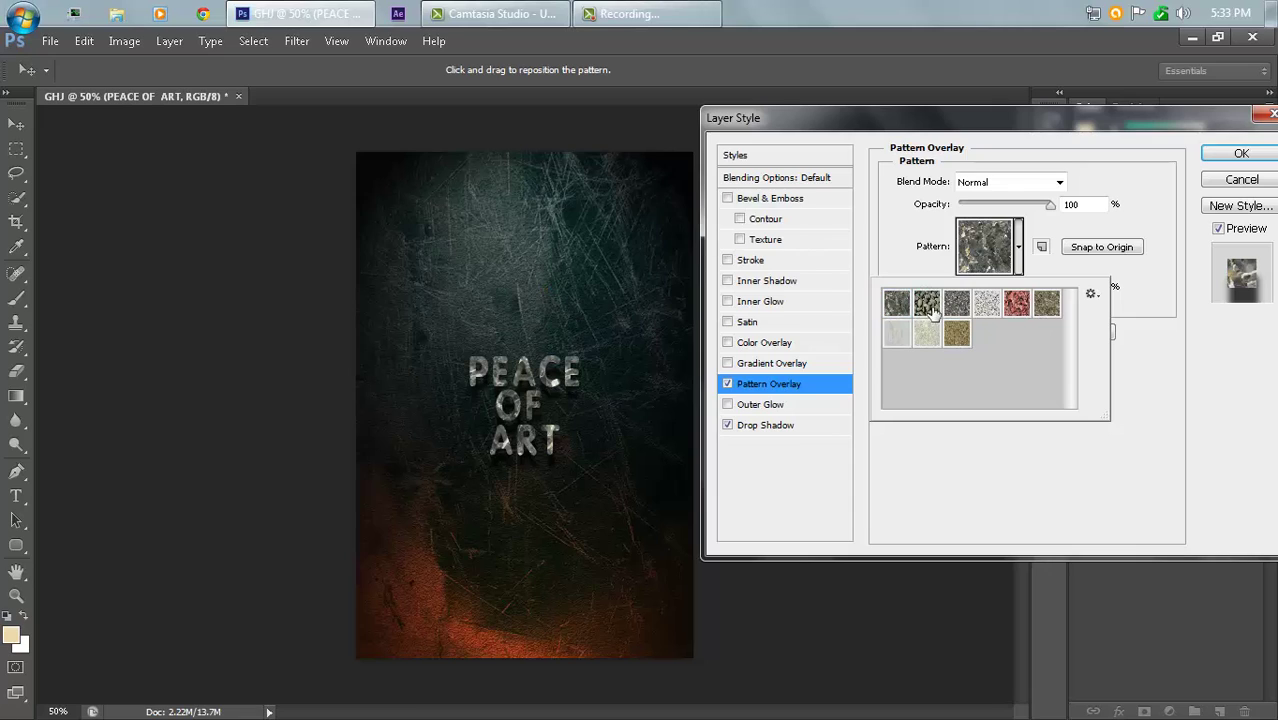
{"action": "left_click", "coordinate": [991, 313]}
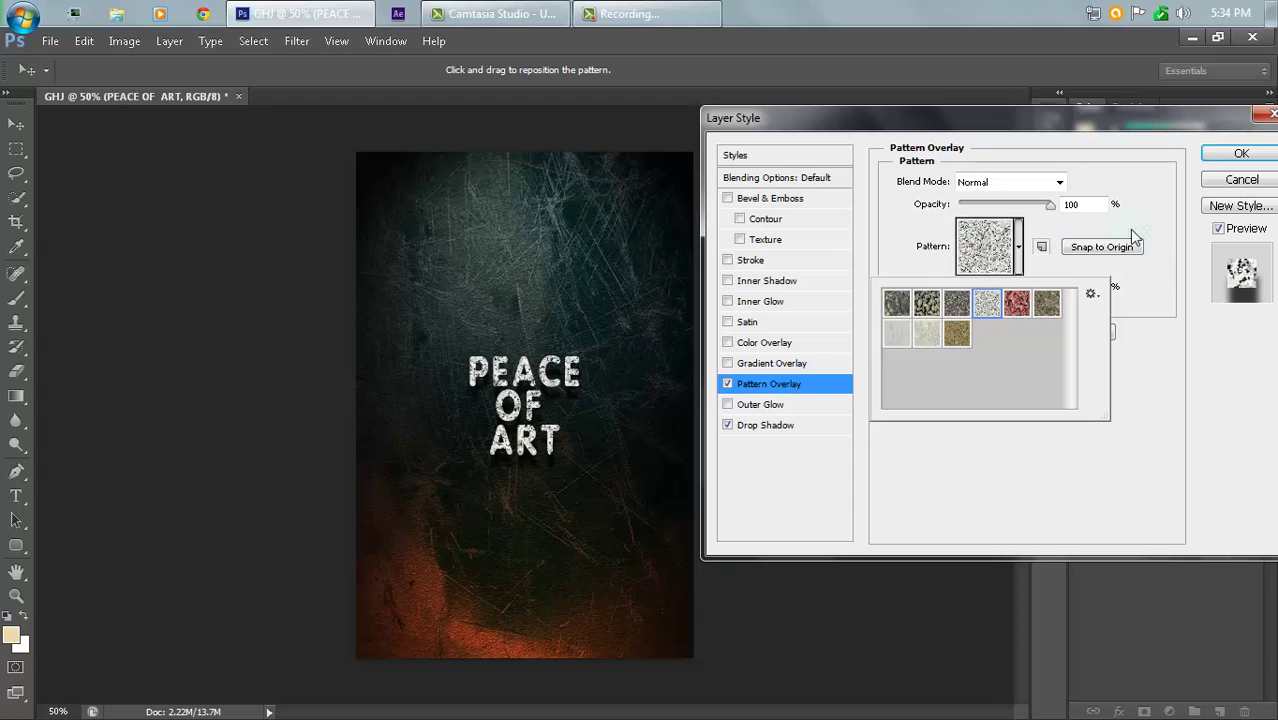
{"action": "left_click", "coordinate": [1241, 155]}
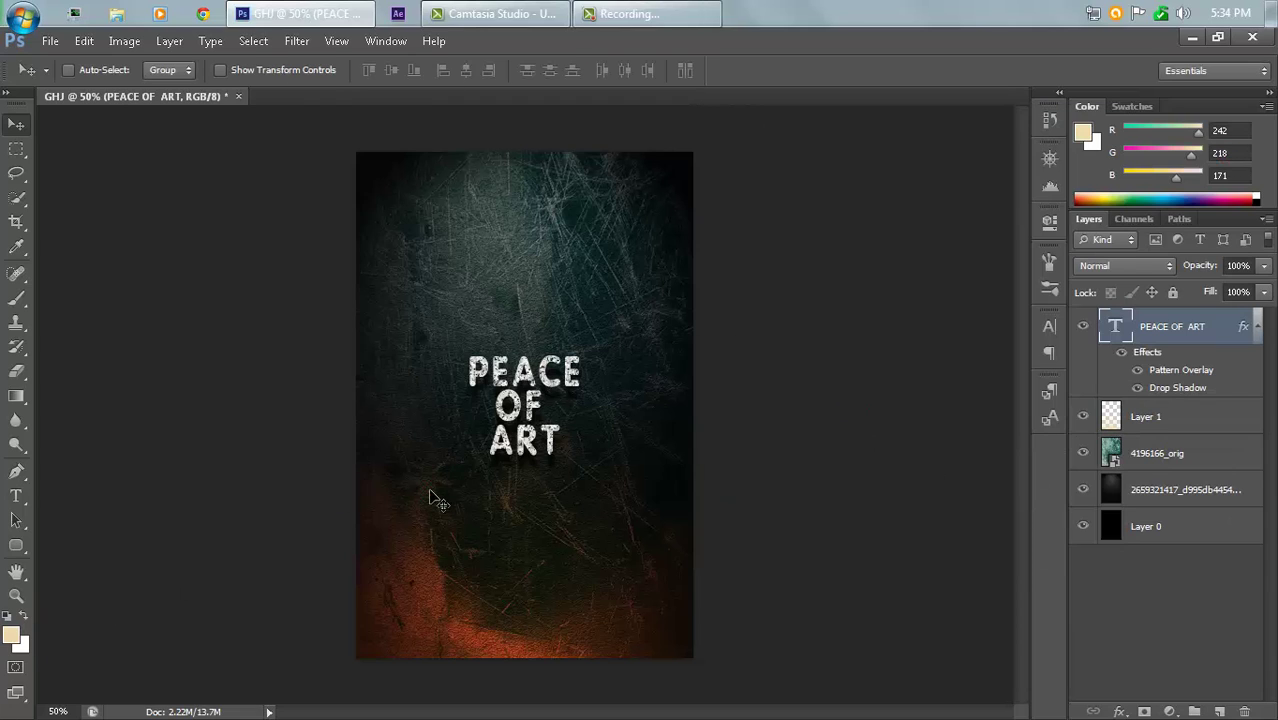
{"action": "left_click", "coordinate": [1258, 327]}
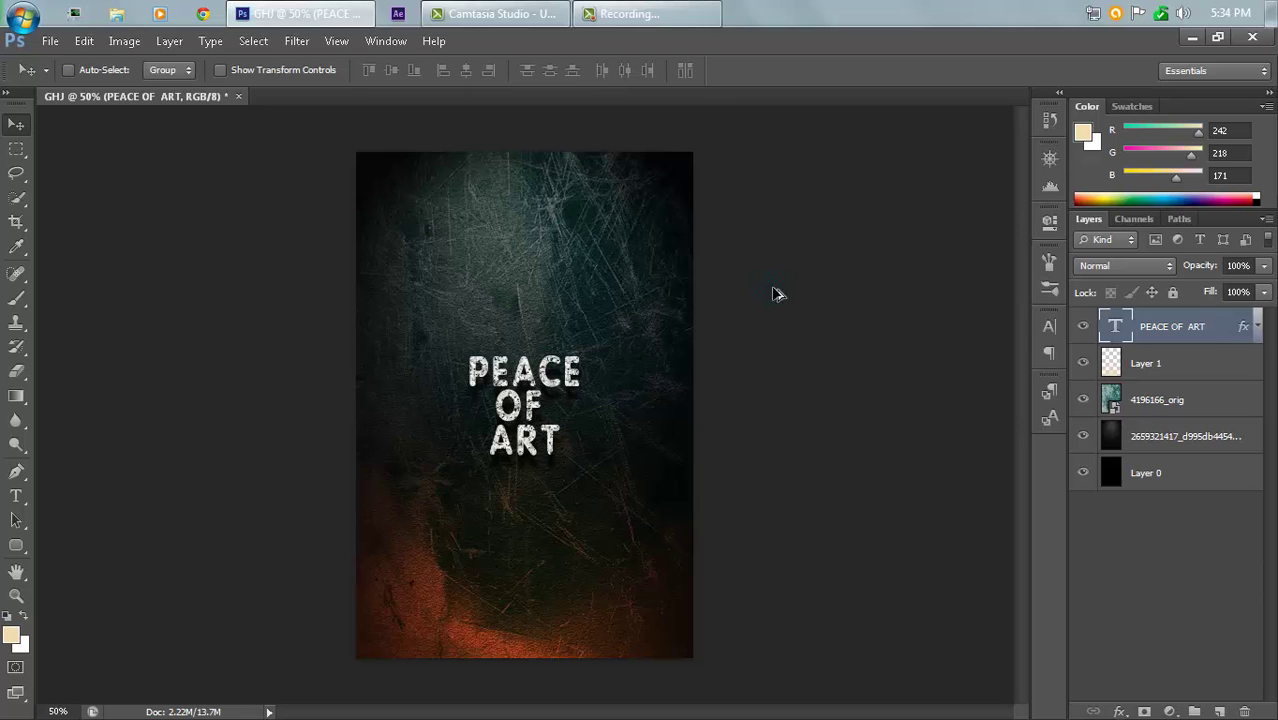
Stamp all visible layers into a new merged Layer 2 with Ctrl+Alt+Shift+E
{"action": "key", "text": "ctrl+shift+alt+e"}
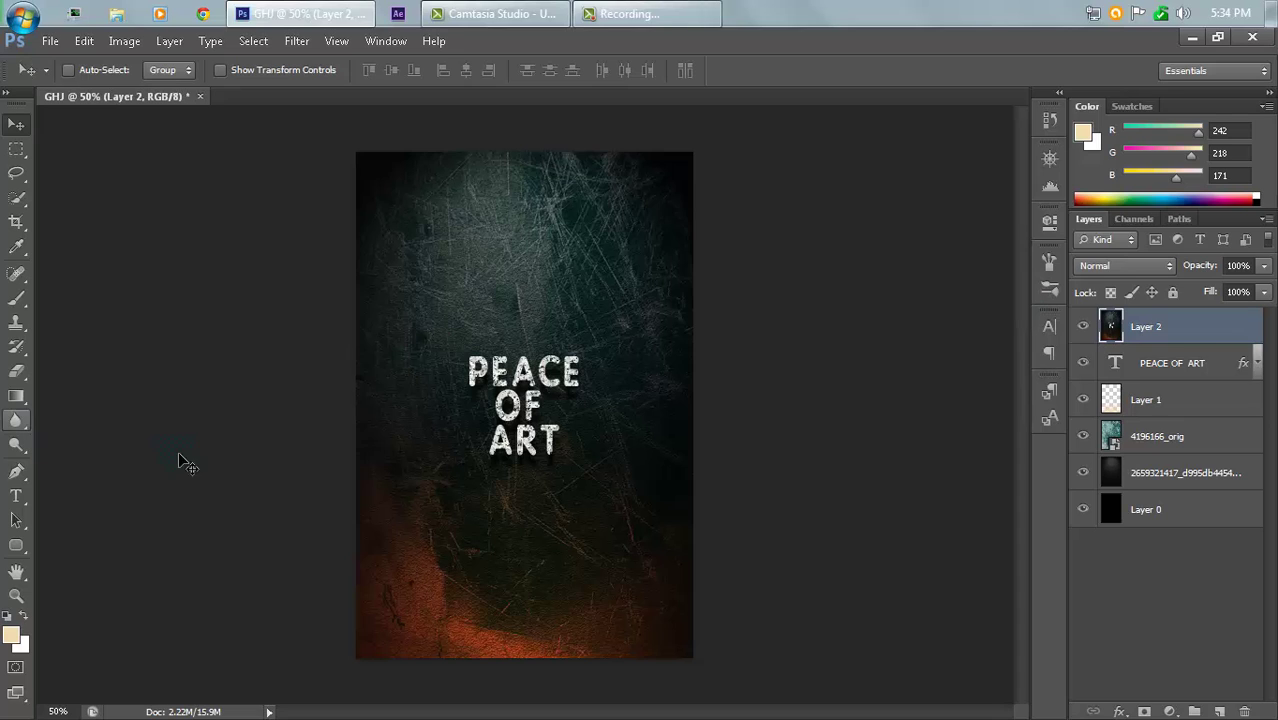
{"action": "left_click", "coordinate": [294, 43]}
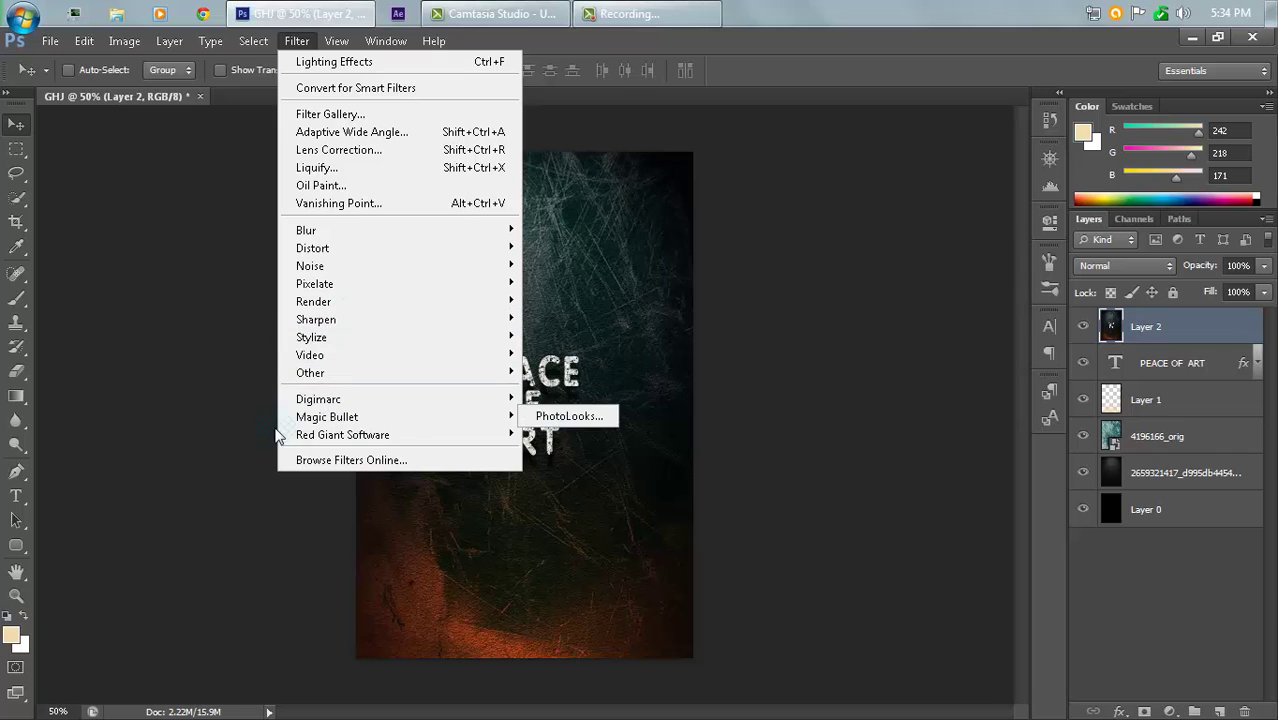
Run Filter > Magic Bullet > PhotoLooks on the merged Layer 2
{"action": "mouse_move", "coordinate": [303, 402]}
{"action": "mouse_move", "coordinate": [408, 420]}
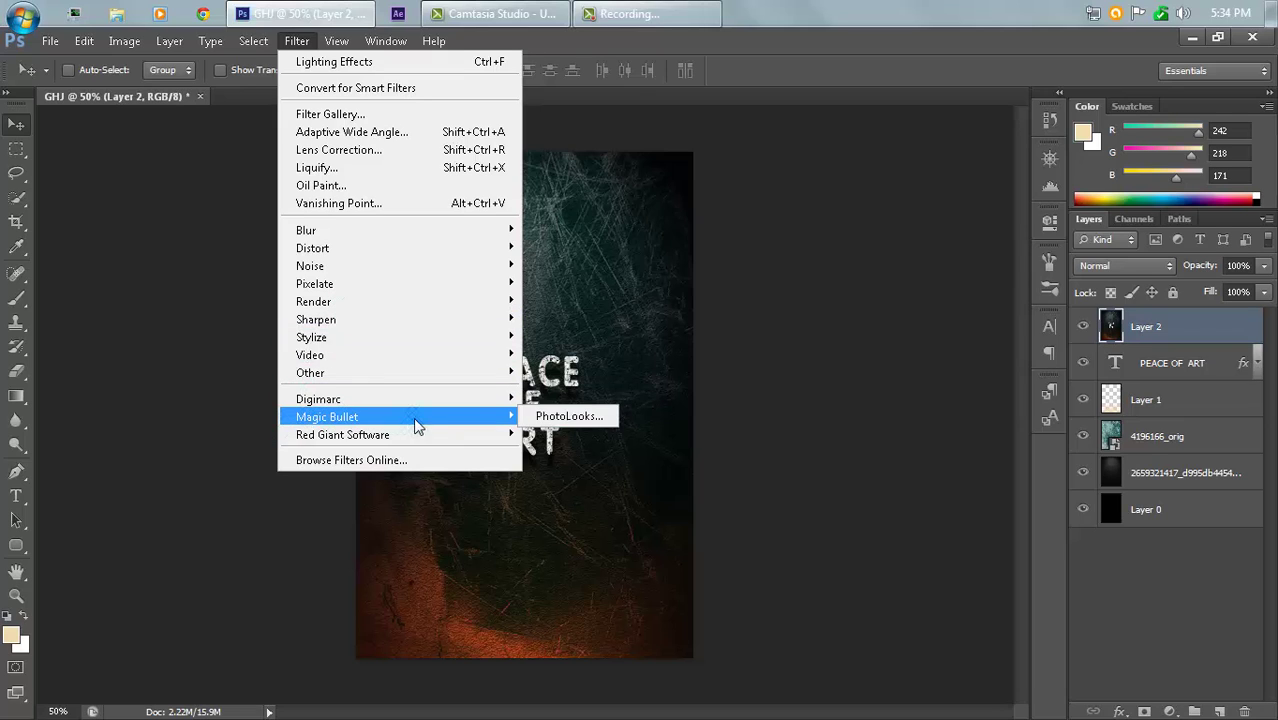
{"action": "left_click", "coordinate": [545, 423]}
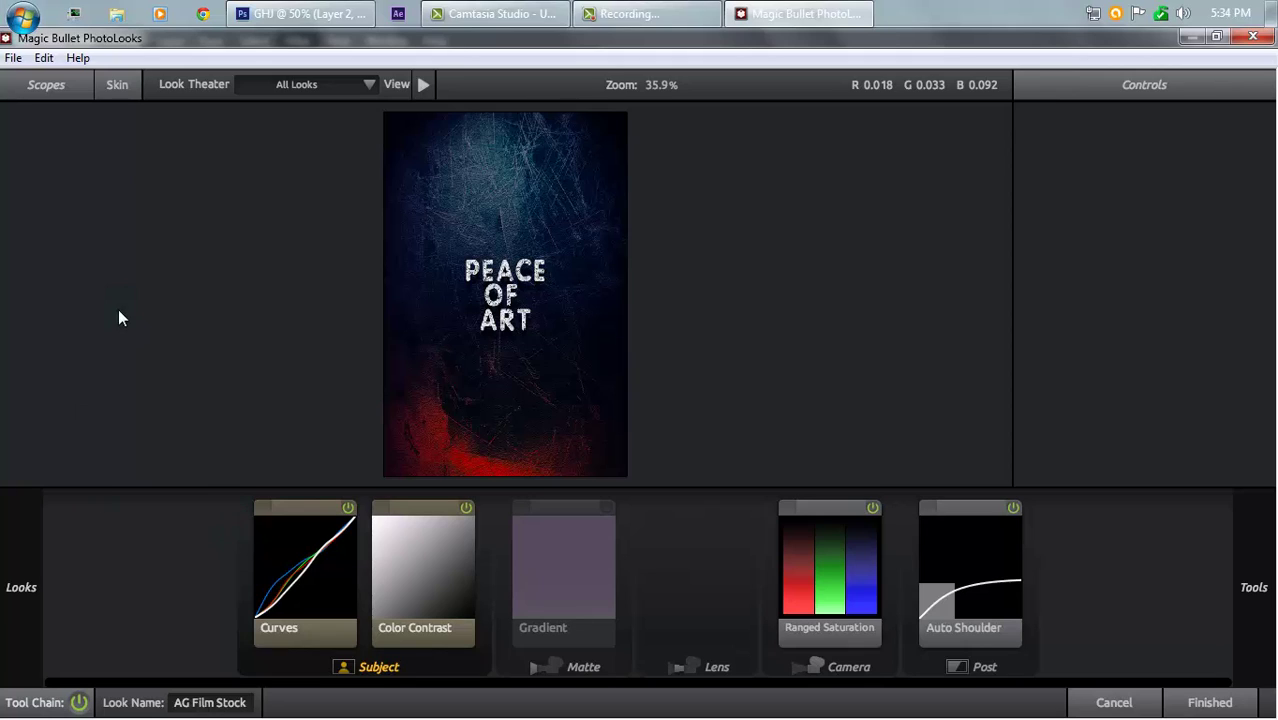
Preview the Focus Left Cool look, then choose AG Film Stock instead
{"action": "mouse_move", "coordinate": [21, 587]}
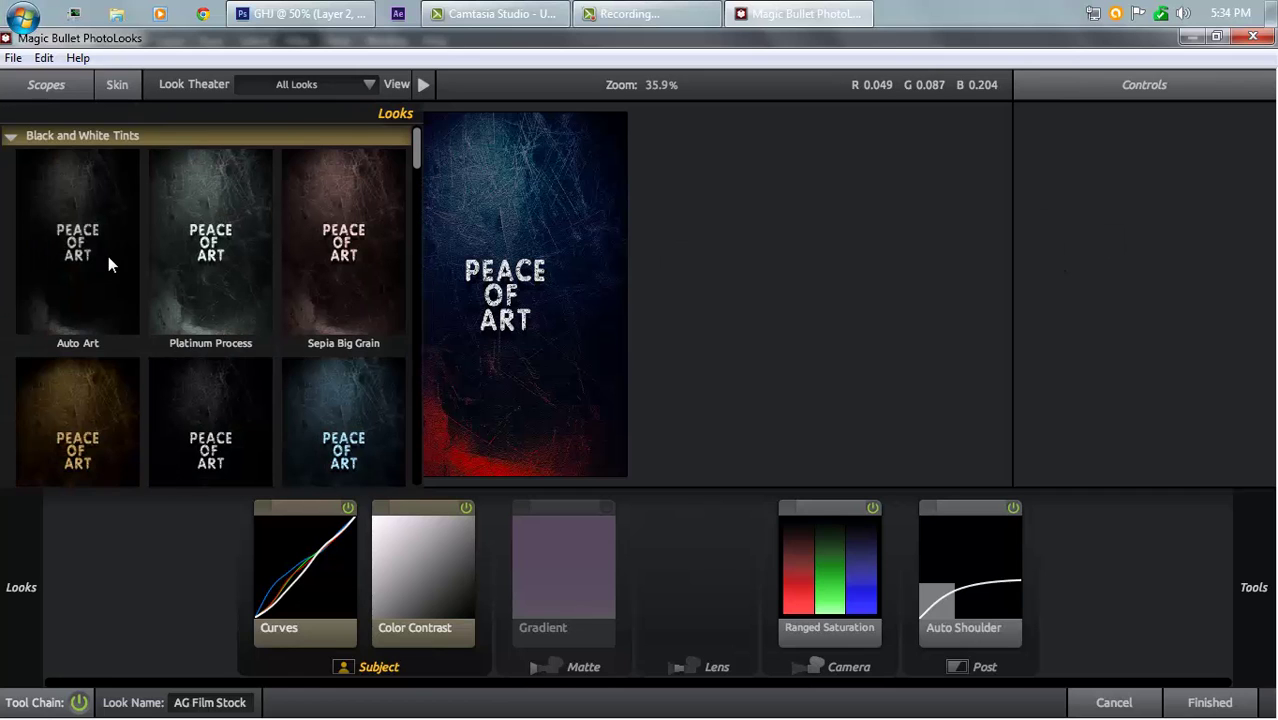
{"action": "scroll", "coordinate": [117, 316], "scroll_direction": "down", "scroll_amount": 5}
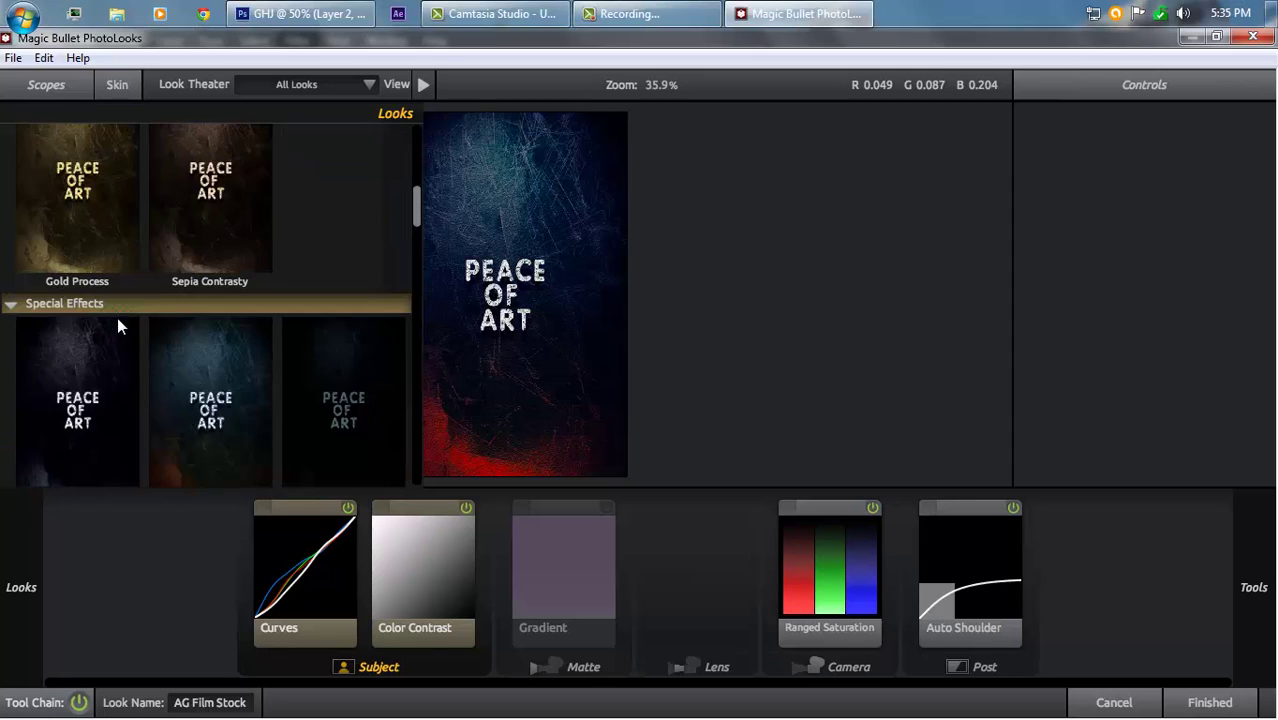
{"action": "scroll", "coordinate": [141, 262], "scroll_direction": "up", "scroll_amount": 5}
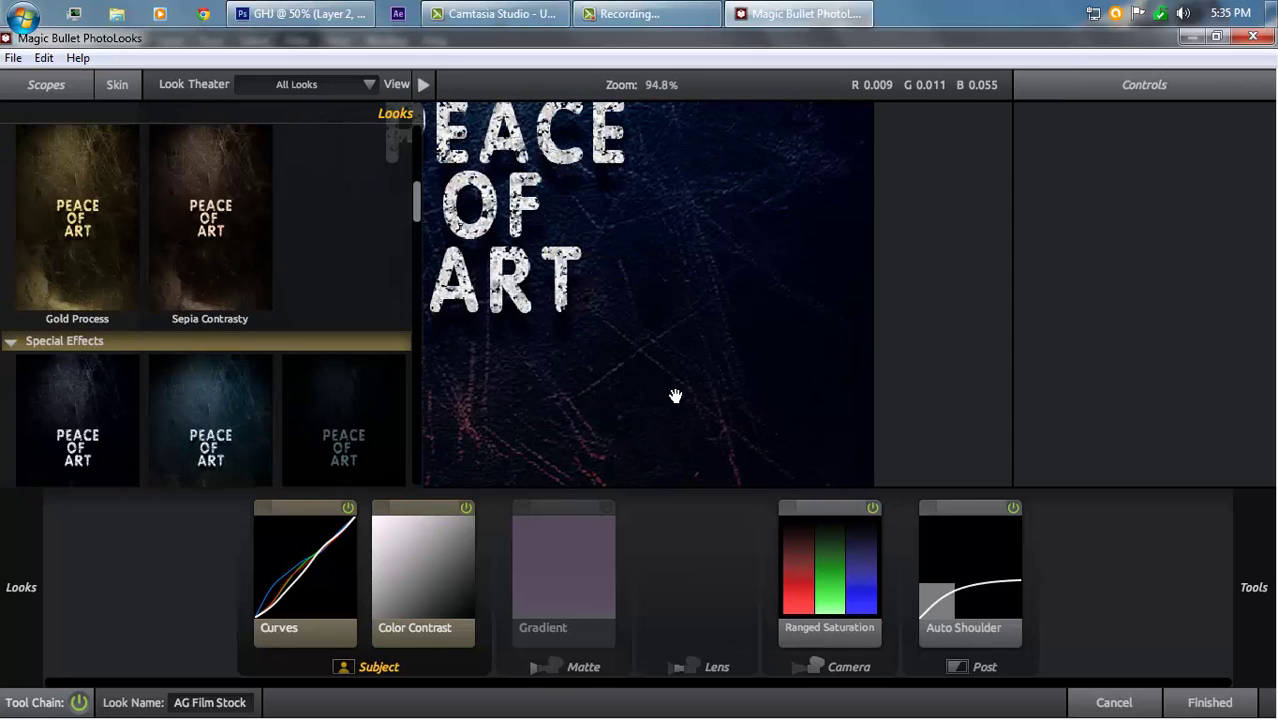
{"action": "scroll", "coordinate": [518, 348], "scroll_direction": "down", "scroll_amount": 7}
{"action": "scroll", "coordinate": [499, 334], "scroll_direction": "up", "scroll_amount": 1}
{"action": "mouse_move", "coordinate": [43, 229]}
{"action": "scroll", "coordinate": [88, 265], "scroll_direction": "down", "scroll_amount": 4}
{"action": "left_click", "coordinate": [77, 258]}
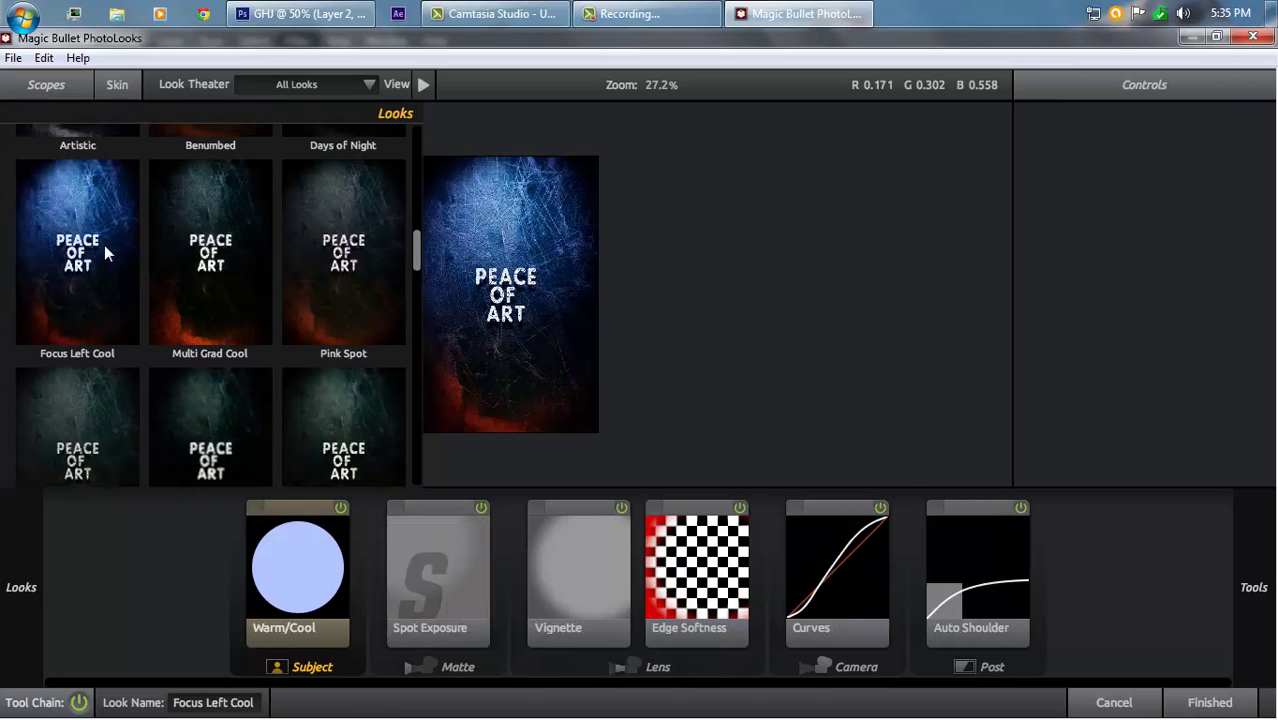
{"action": "scroll", "coordinate": [99, 252], "scroll_direction": "down", "scroll_amount": 5}
{"action": "left_click", "coordinate": [51, 305]}
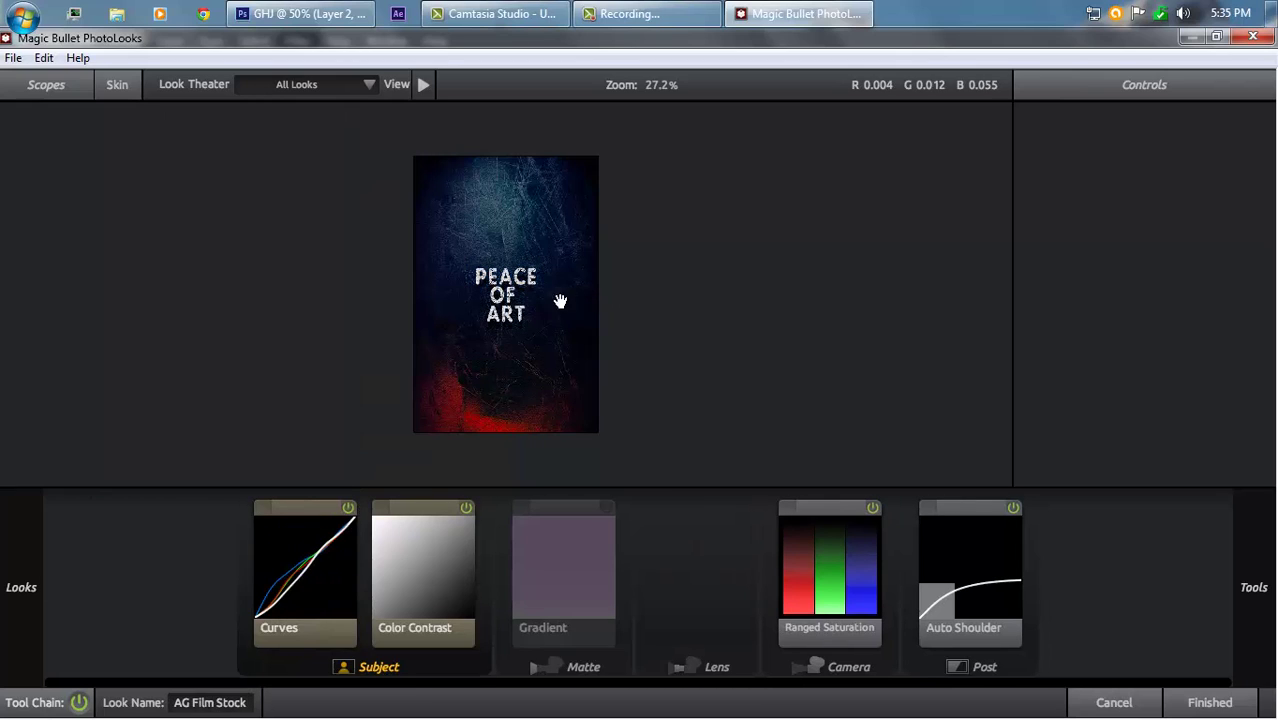
Commit the AG Film Stock look so Layer 2 gets the teal-and-orange grade in Photoshop
{"action": "left_click", "coordinate": [1210, 702]}
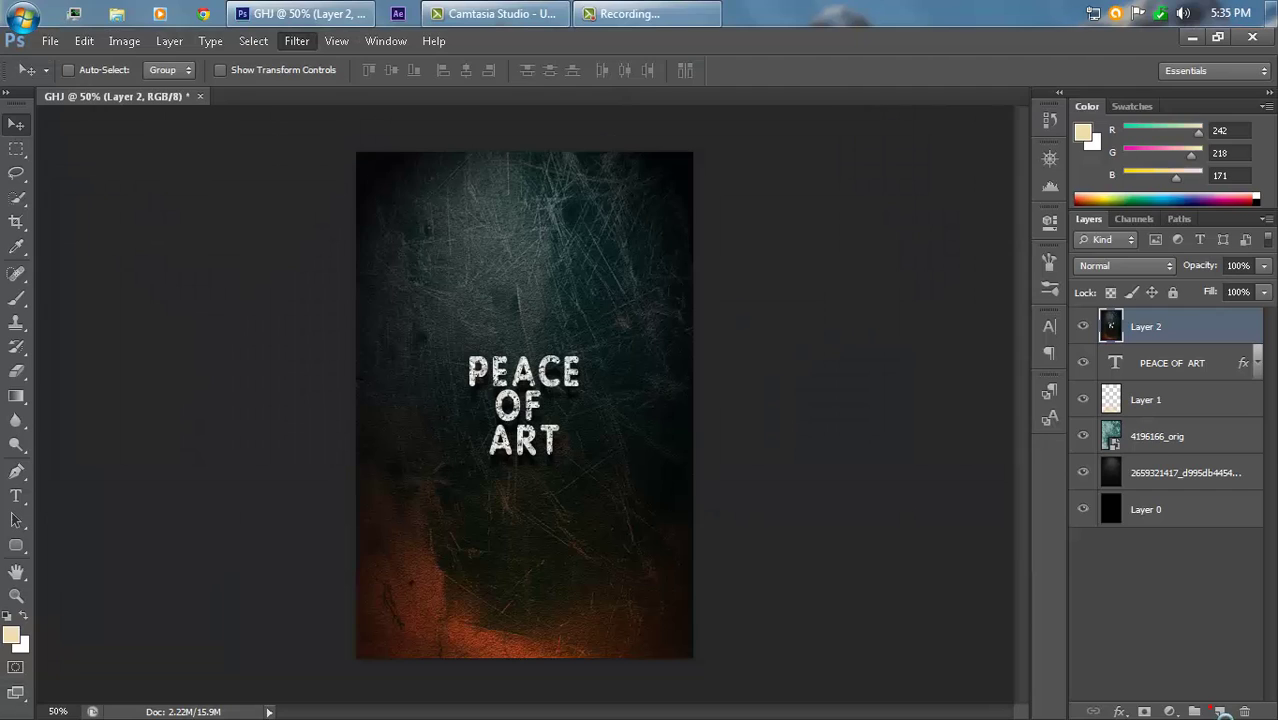